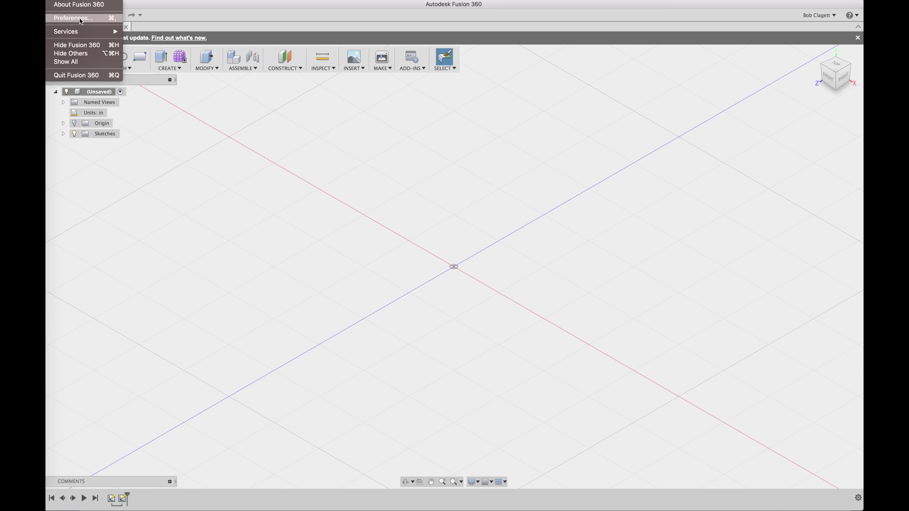
- Check the Unit and Value Display preferences, then cancel without changing anything
left_click(346, 104)
left_click(280, 172)
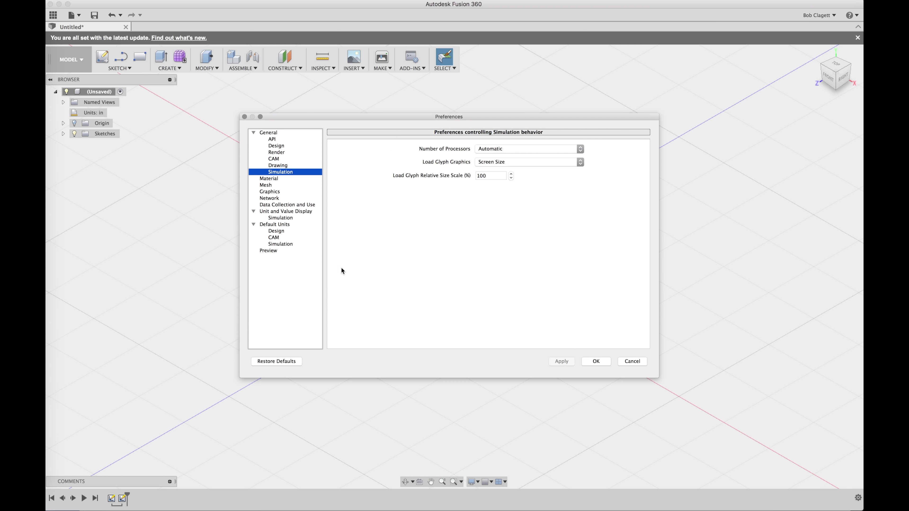
left_click(290, 212)
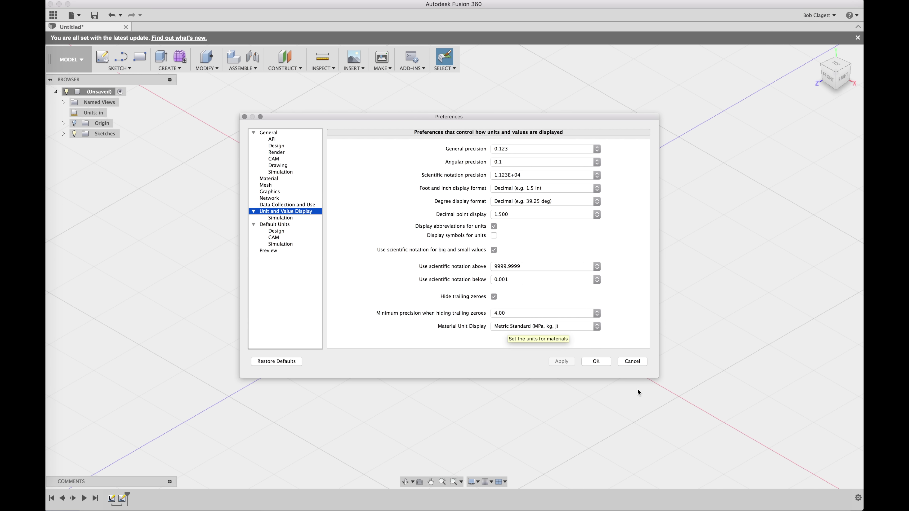
left_click(631, 362)
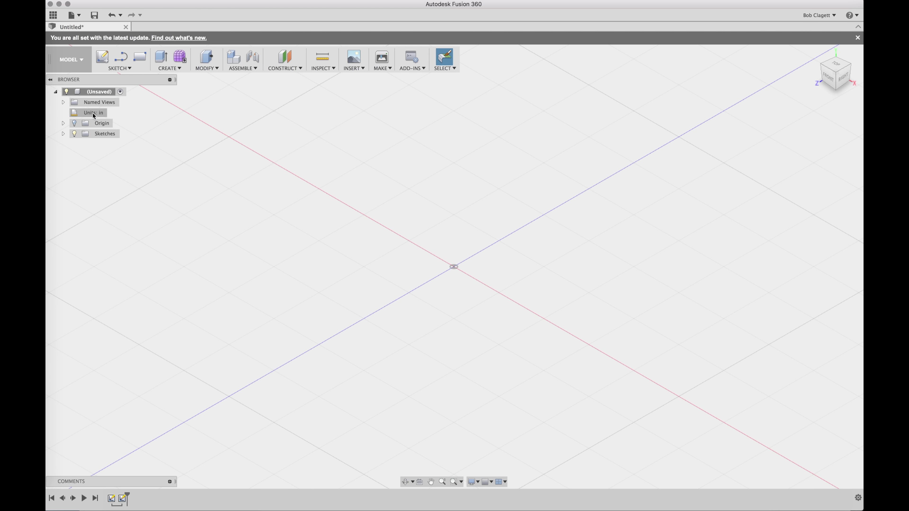
- Change the design's active units to millimetres and pick the Center Diameter Circle tool
left_click(112, 113)
left_click(811, 143)
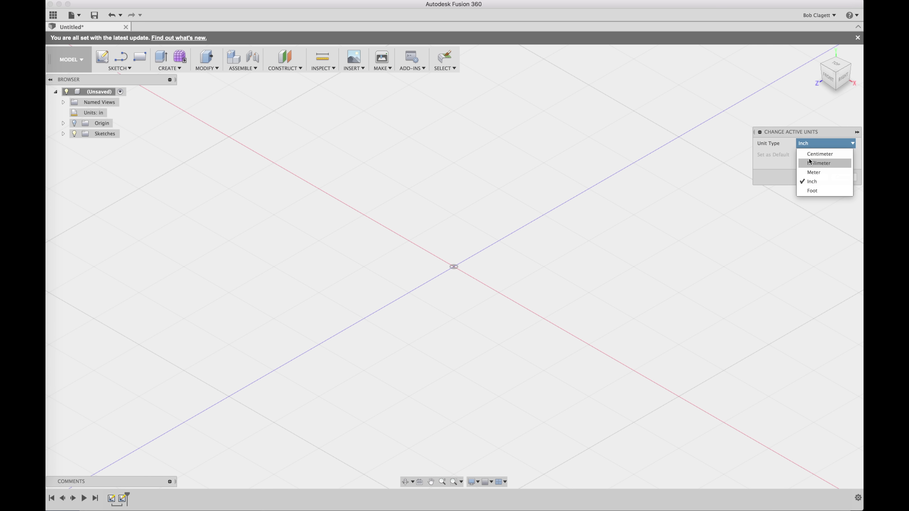
left_click(811, 161)
left_click(814, 177)
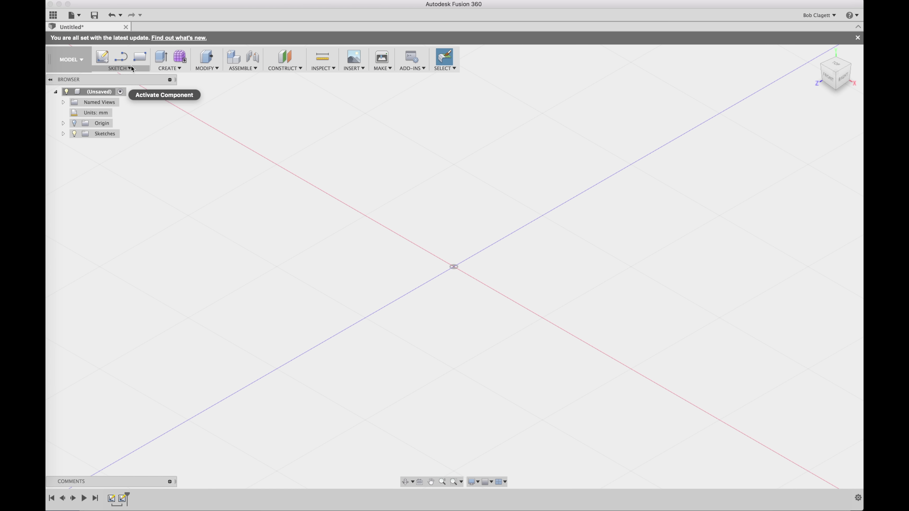
left_click(120, 68)
mouse_move(136, 105)
left_click(176, 107)
- On the XY ground plane, draw a 36.9 mm circle centred on the origin
left_click(451, 281)
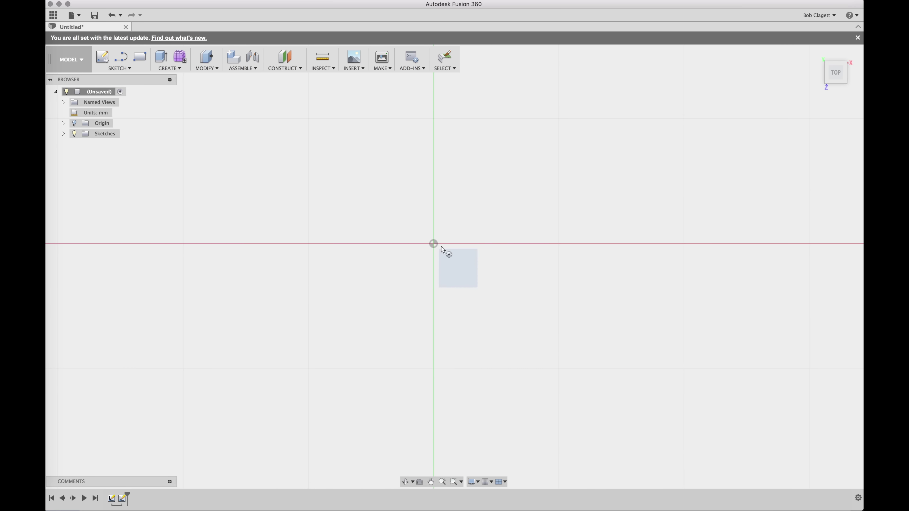
left_click(433, 243)
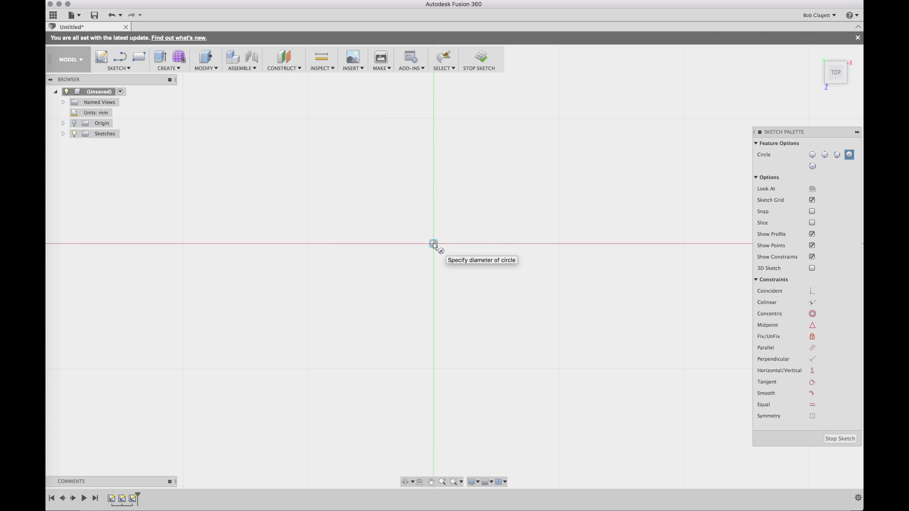
type("36.9")
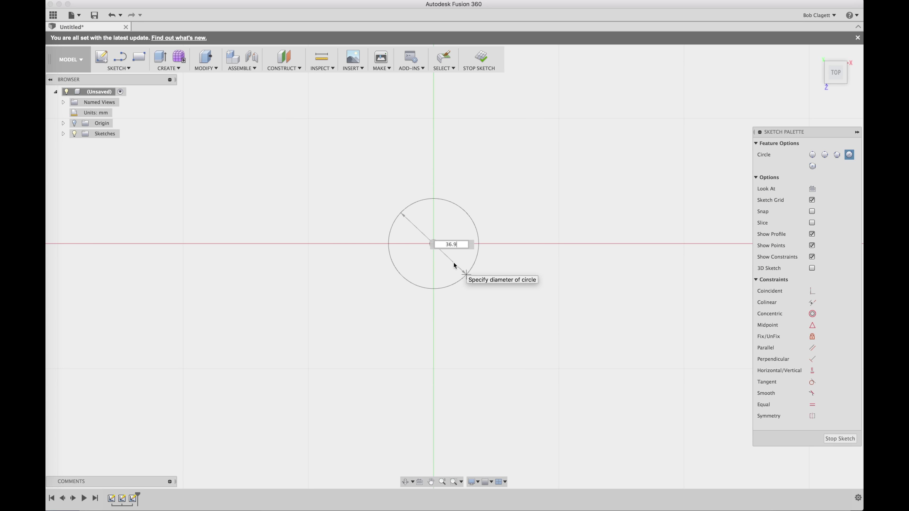
key("Return")
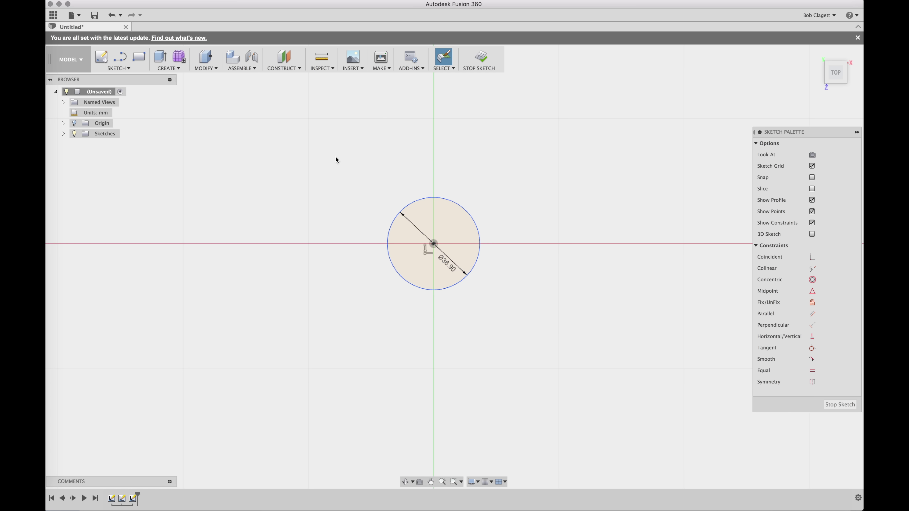
- Add a concentric 42 mm circle at the origin and finish the sketch
left_click(129, 69)
mouse_move(114, 107)
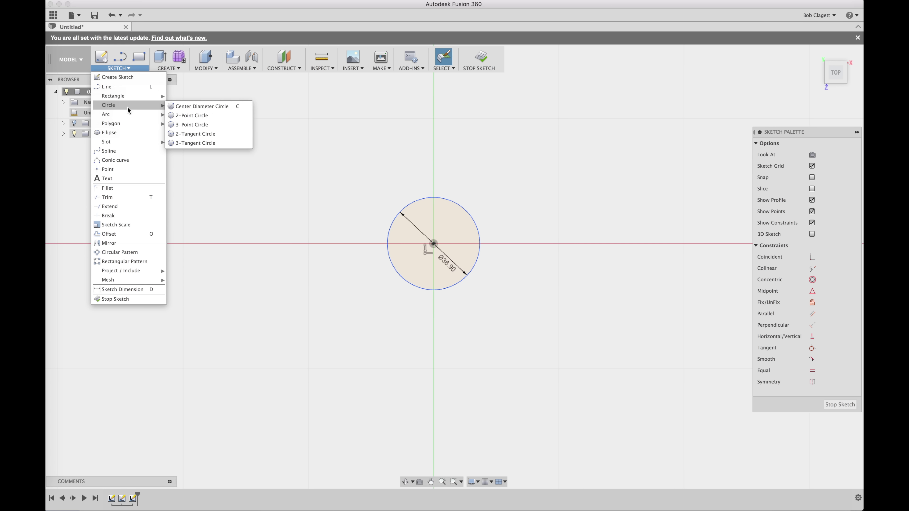
left_click(202, 108)
left_click(433, 243)
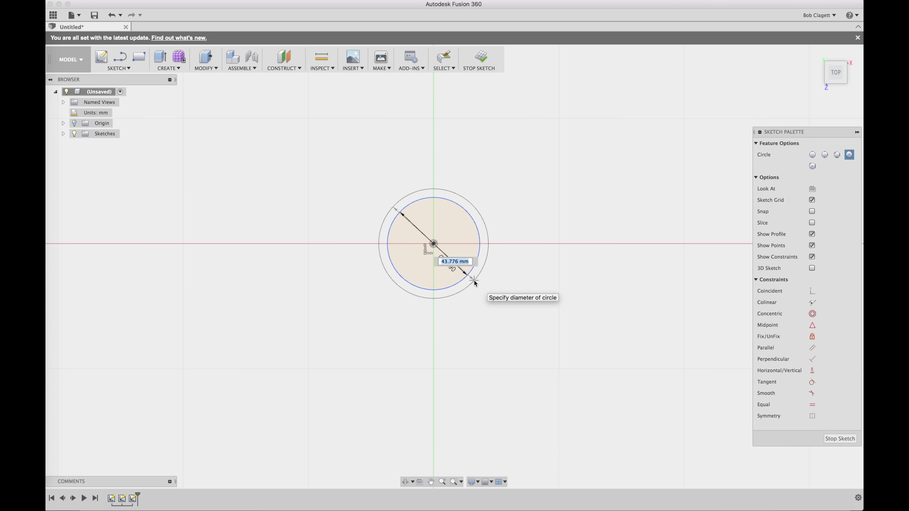
type("42")
key("Return")
key("Escape")
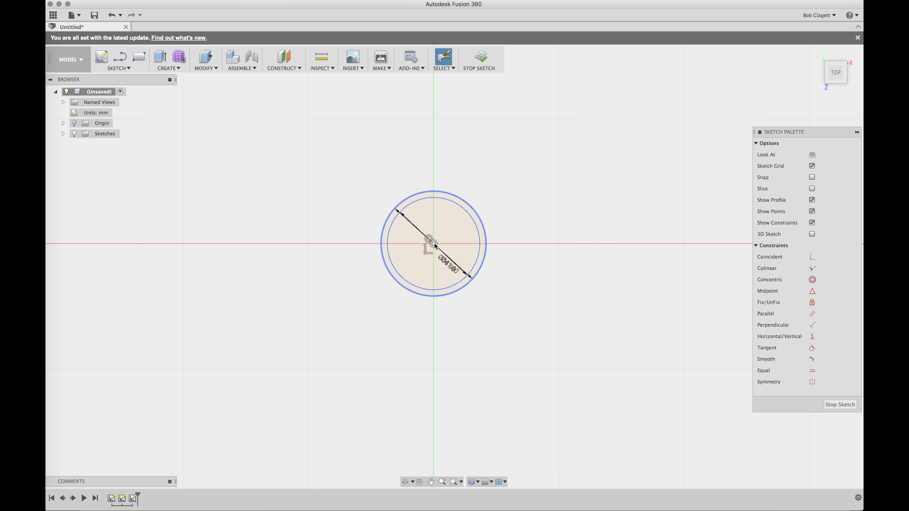
left_click(840, 404)
- Extrude the ring between the circles into a tube about 38.7 mm tall
scroll(501, 250, "up", 3)
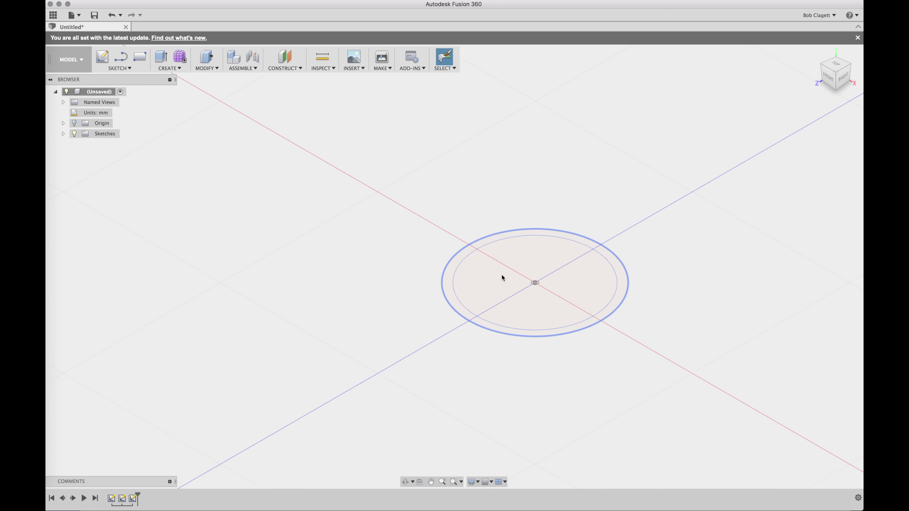
left_click(451, 279)
right_click(451, 279)
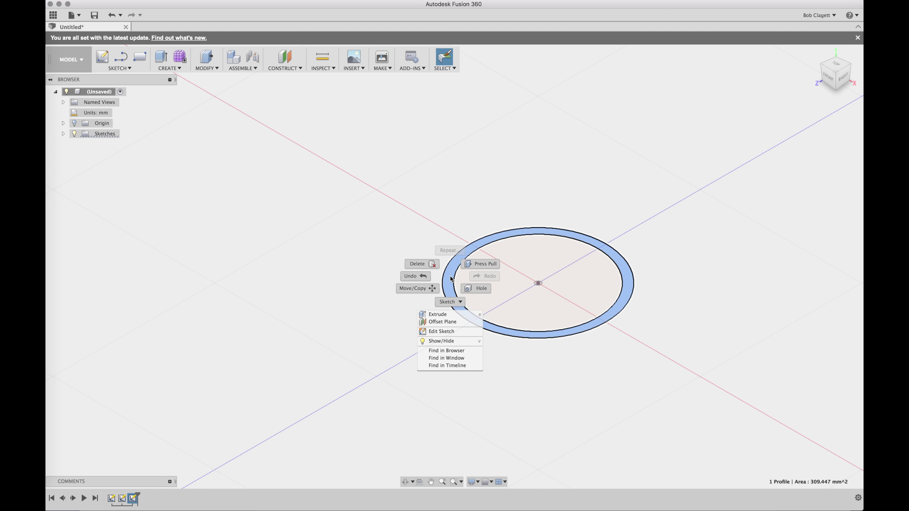
left_click(485, 266)
left_click_drag(598, 310, 599, 214)
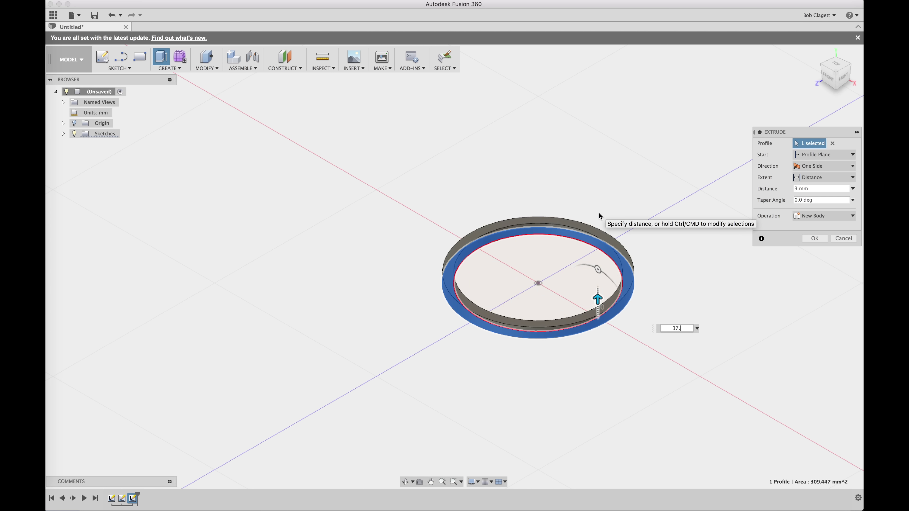
type("1")
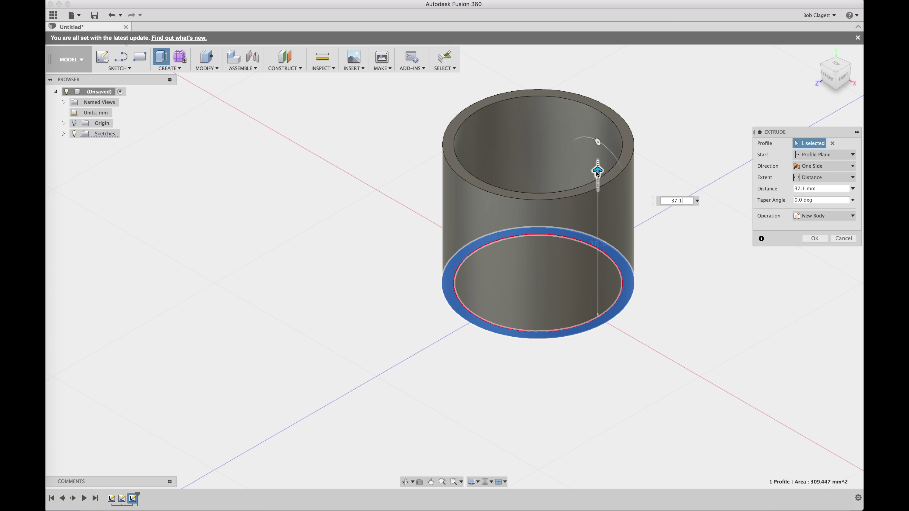
mouse_move(597, 171)
left_mouse_down()
mouse_move(596, 159)
mouse_move(597, 167)
left_mouse_up()
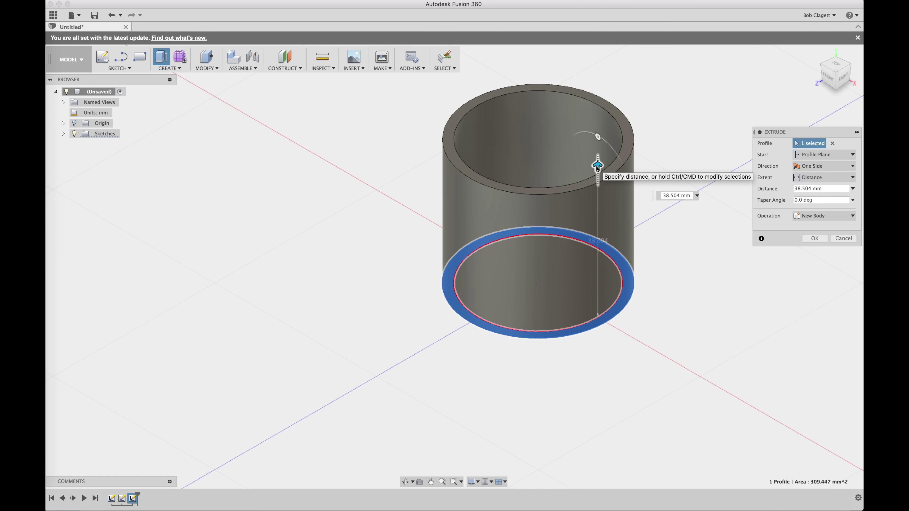
key("Return")
- Sketch a 10.4 mm circle centred at the origin inside the tube
left_click(612, 165)
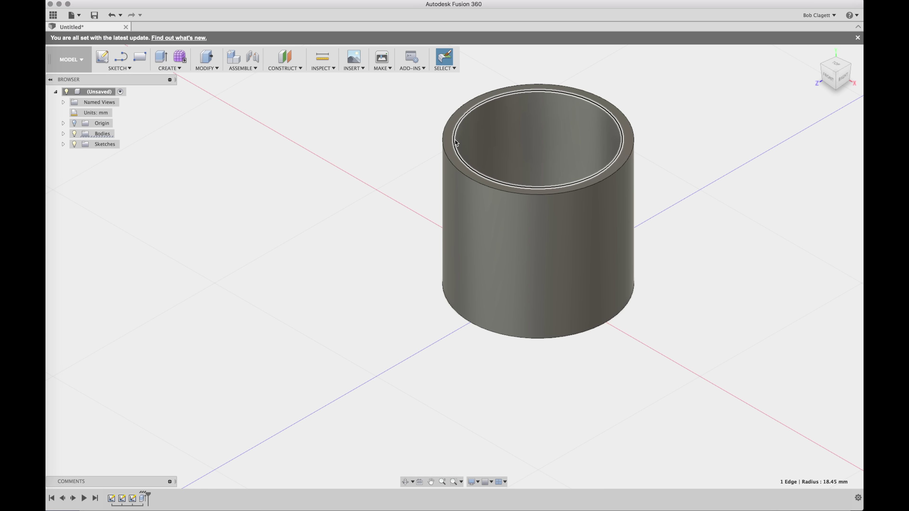
left_click(127, 69)
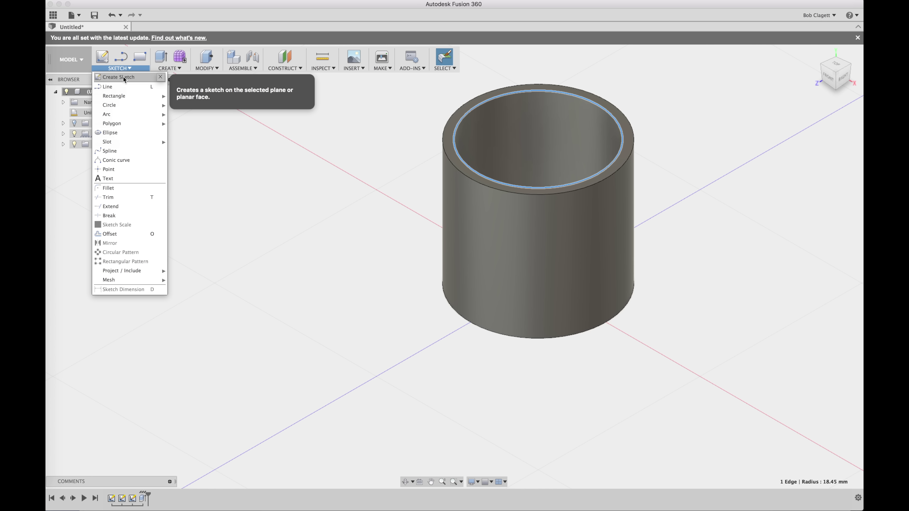
left_click(193, 105)
left_click(511, 197)
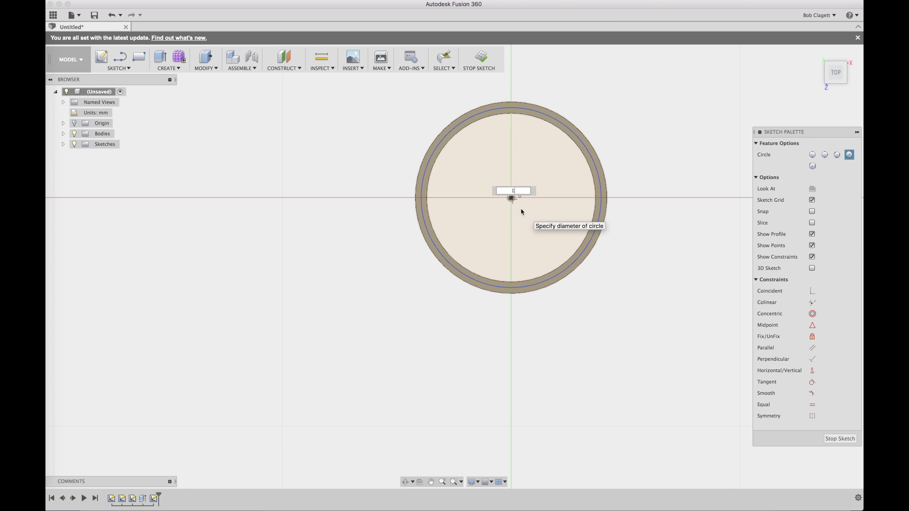
type("10.4")
key("Return")
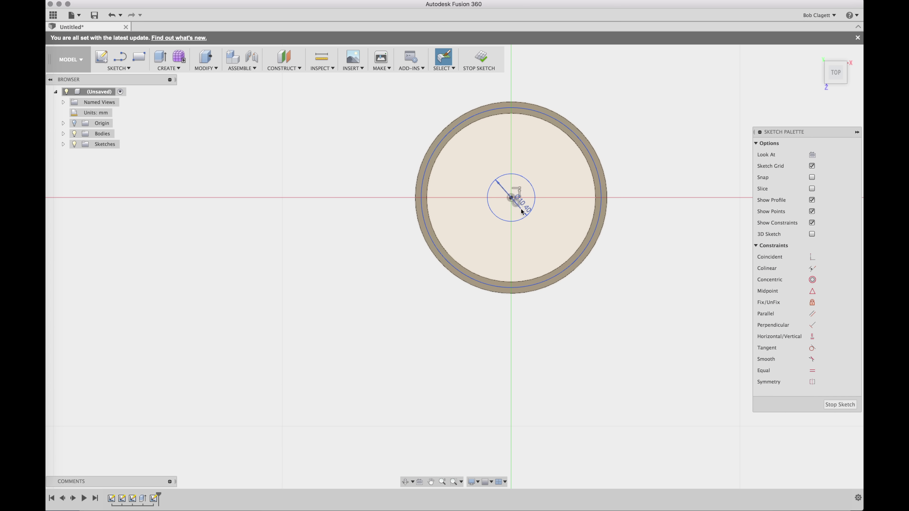
left_click(839, 406)
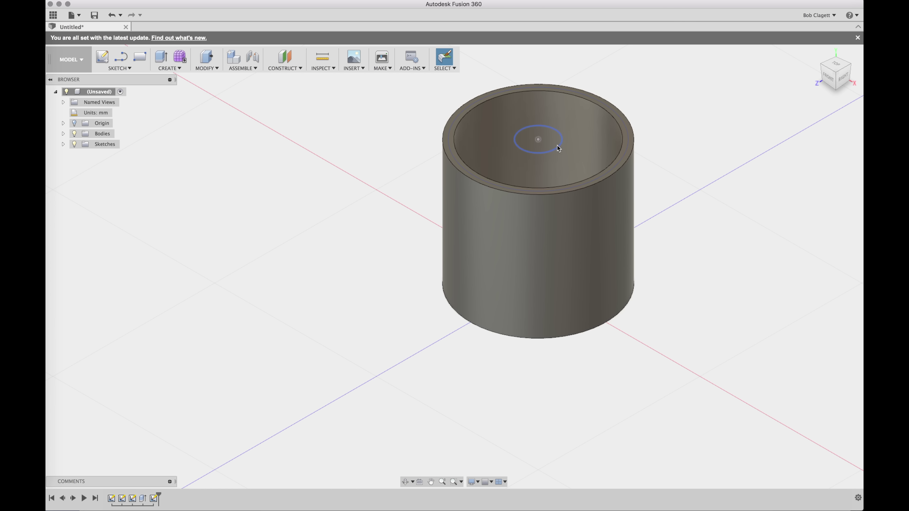
- Extrude the small circle about 6.4 mm downward into a centre post
left_click(555, 145)
right_click(555, 145)
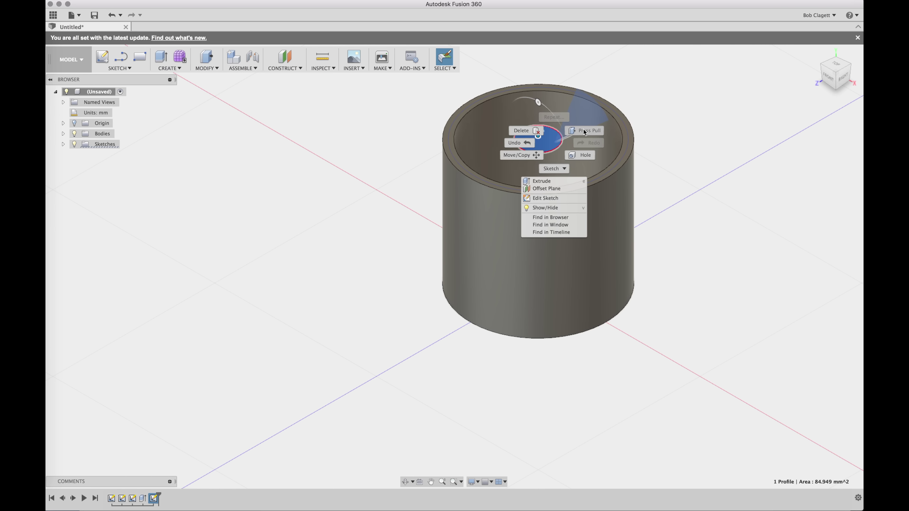
left_click(537, 137)
left_click_drag(536, 150, 538, 169)
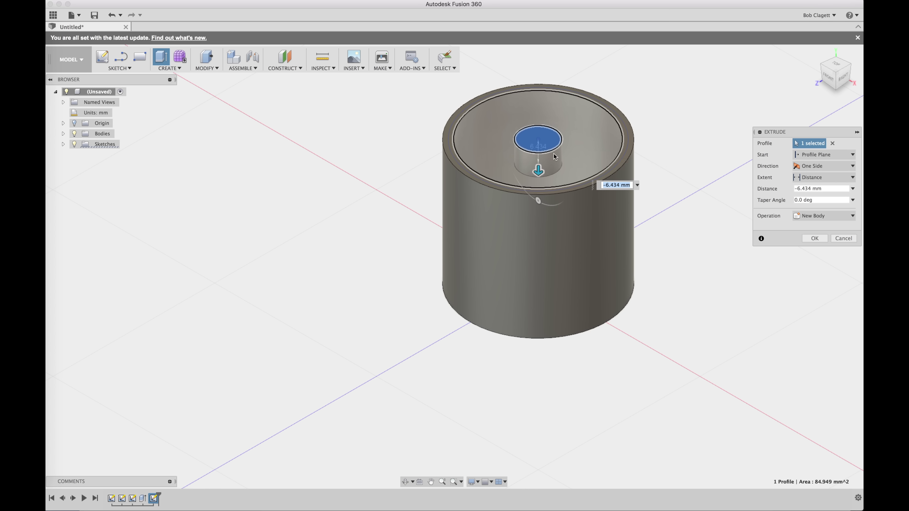
key("Return")
left_click(63, 144)
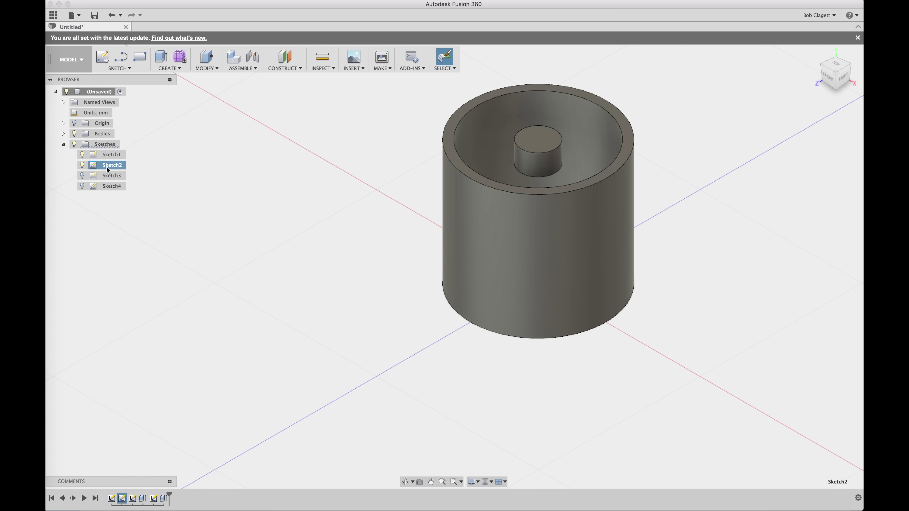
- Extrude the four top profiles from Sketch4 about 2.457 mm as a Join to close the top
left_click(111, 155)
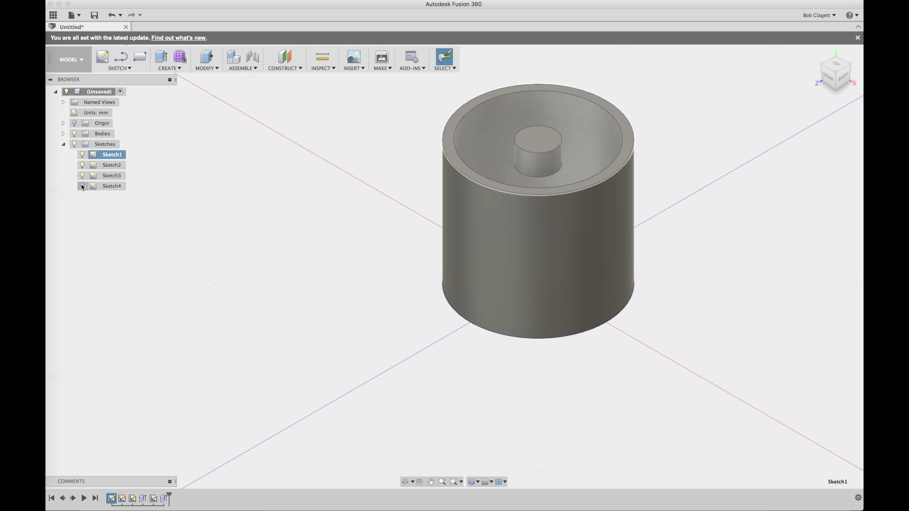
left_click(105, 186)
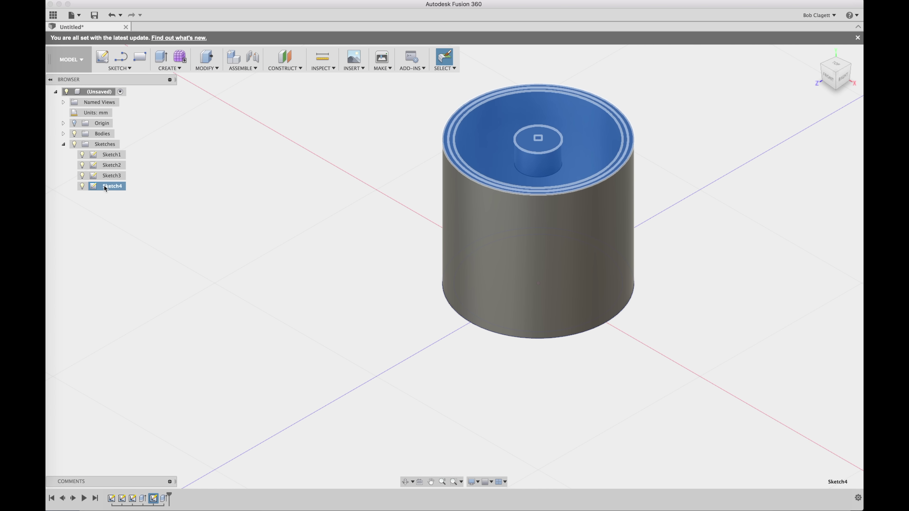
right_click(485, 153)
left_click(586, 145)
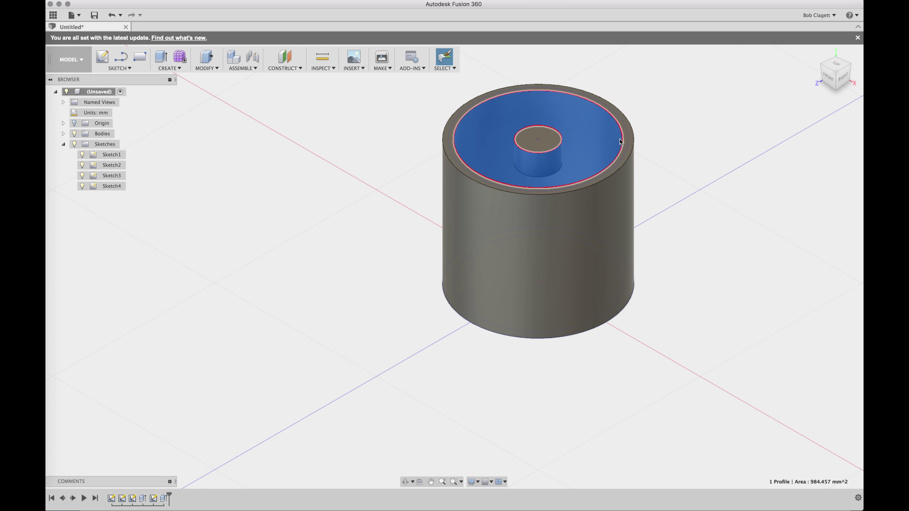
left_click(627, 142, "shift")
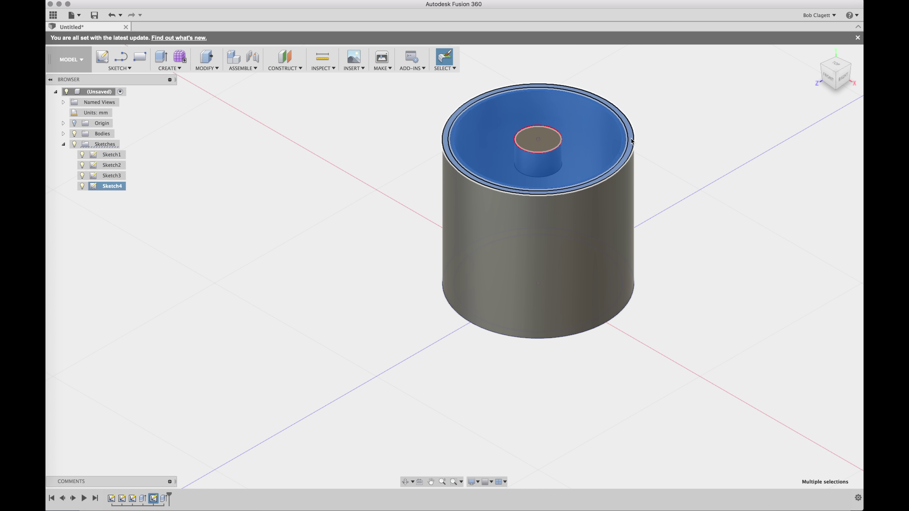
left_click(543, 142, "shift")
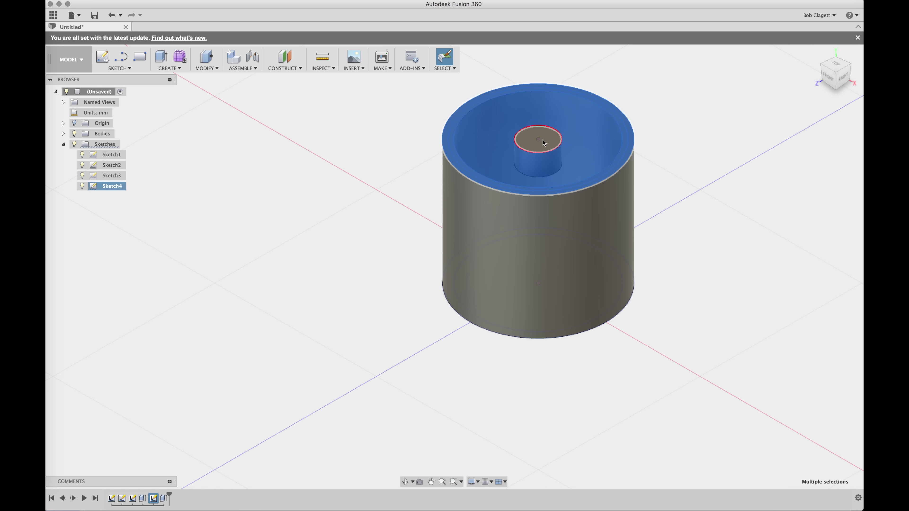
right_click(582, 139)
left_click(611, 115)
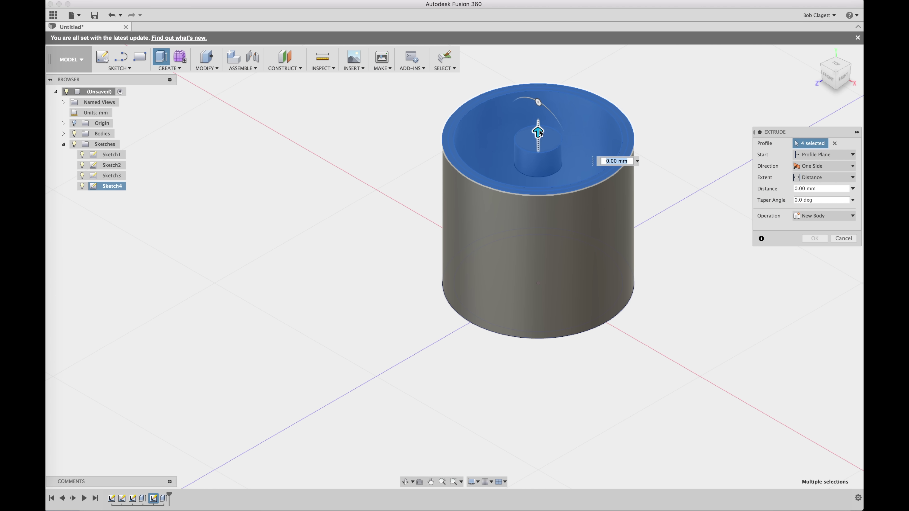
left_click_drag(538, 133, 537, 123)
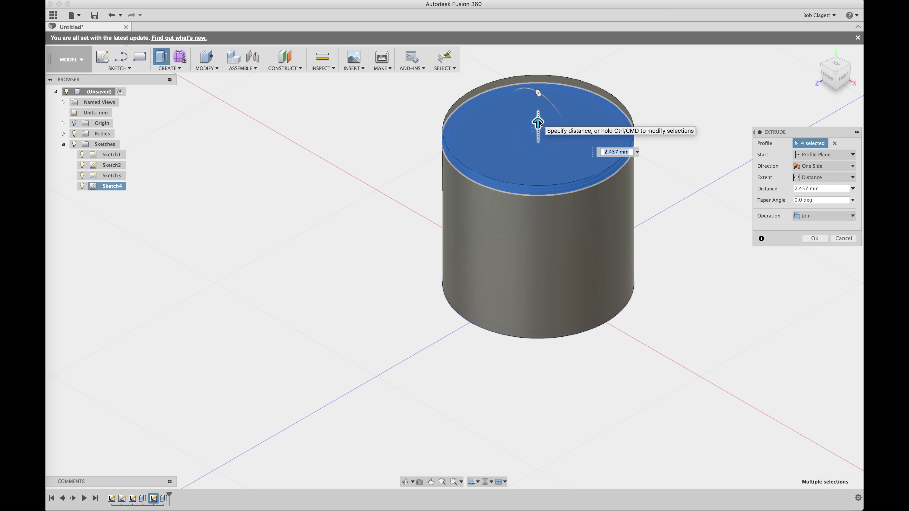
key("Return")
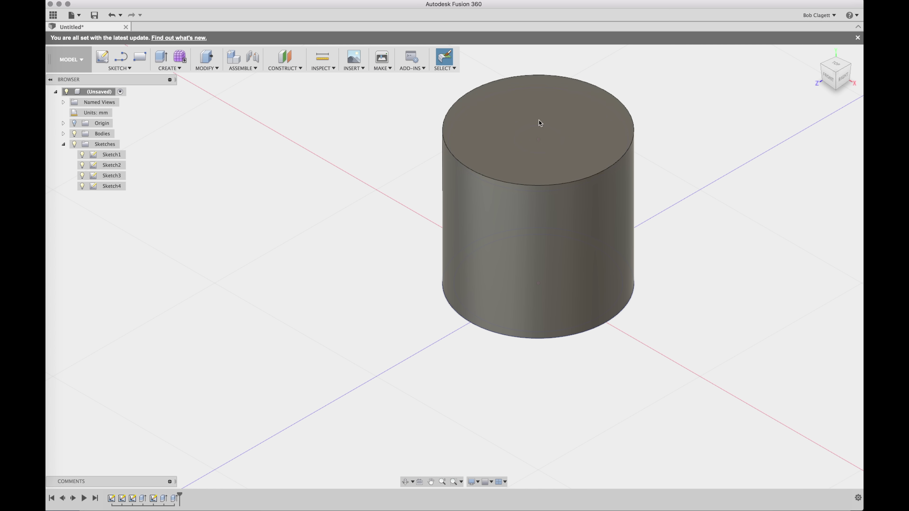
- Fillet the cylinder's top edge with a radius of about 4.475 mm
right_click(544, 183)
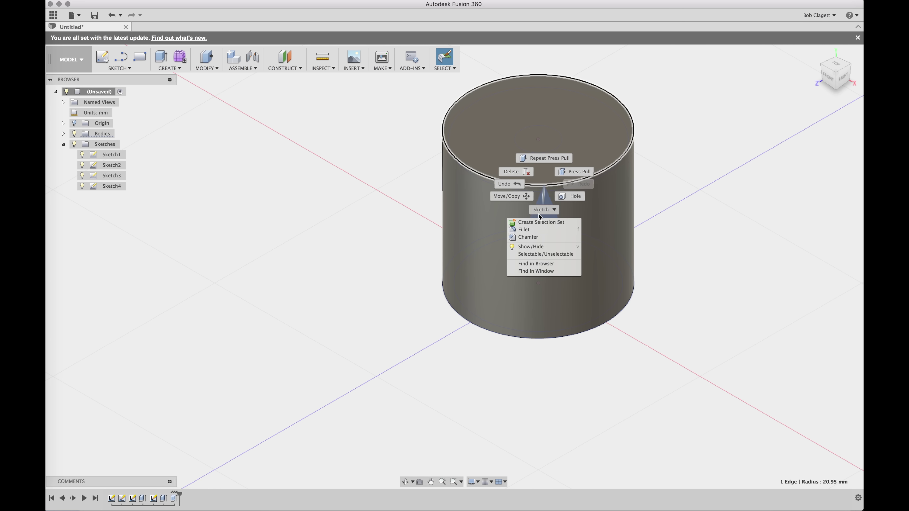
left_click(526, 231)
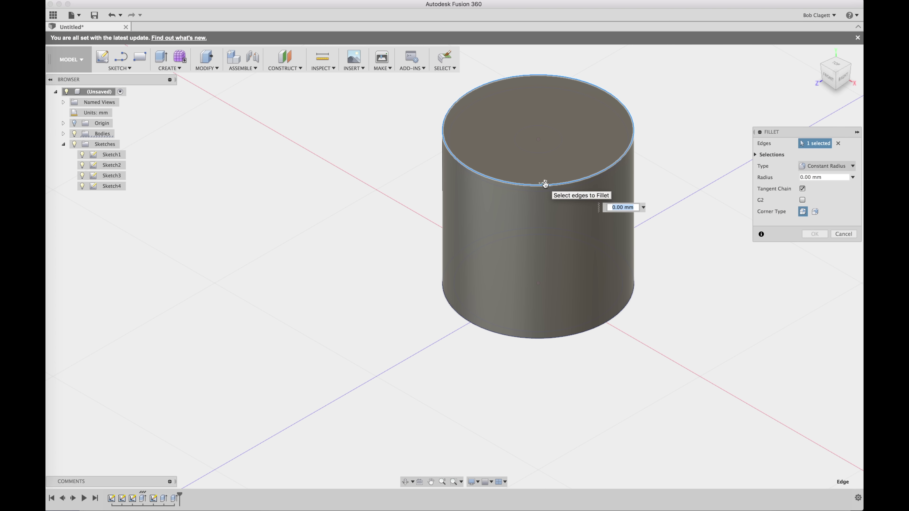
left_click_drag(544, 187, 544, 186)
key("Return")
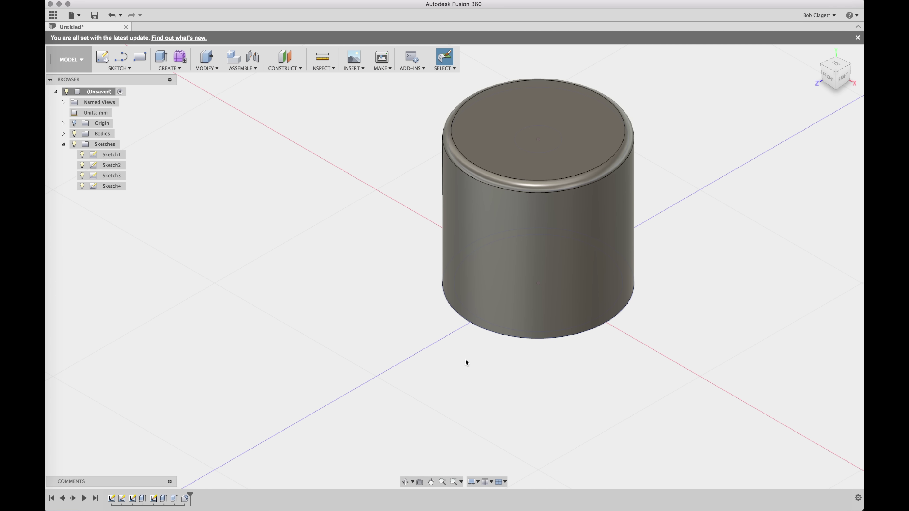
- Orbit the view to inspect the cylinder's hollow underside
left_click(405, 482)
left_click_drag(599, 273, 516, 235)
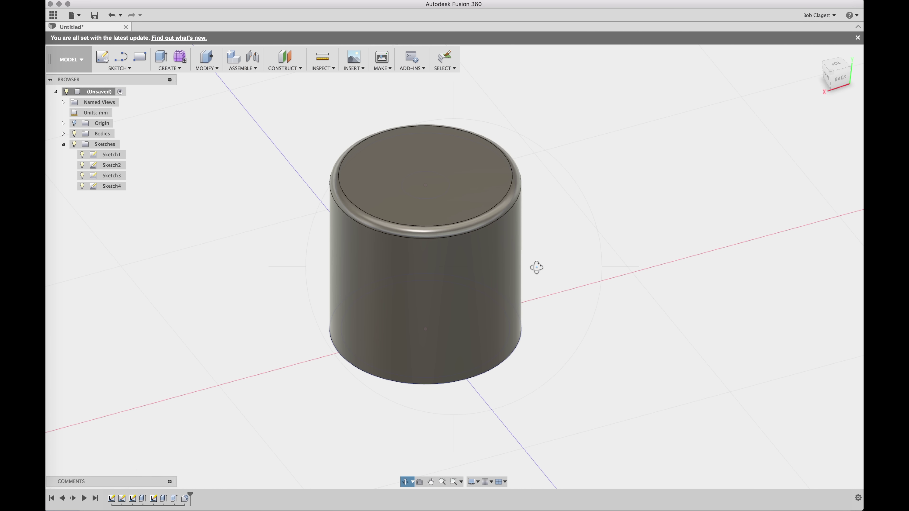
left_click_drag(537, 267, 620, 262)
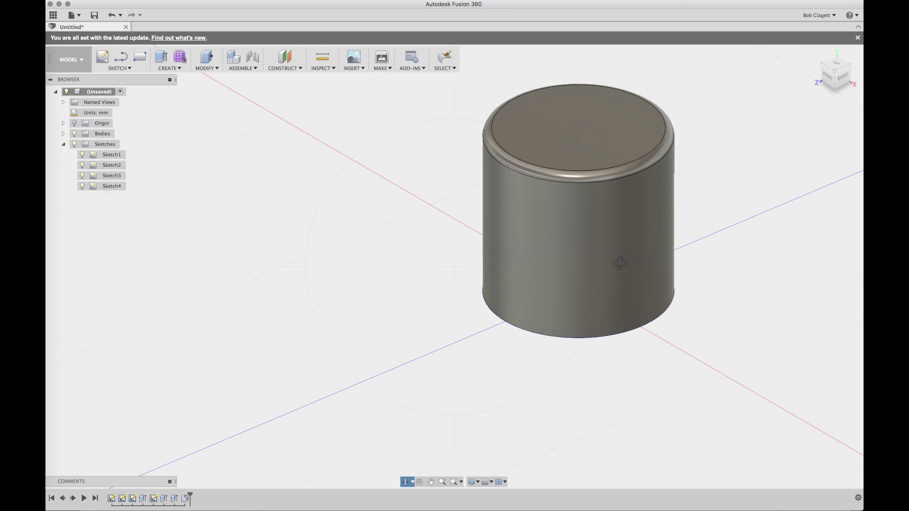
left_click(120, 68)
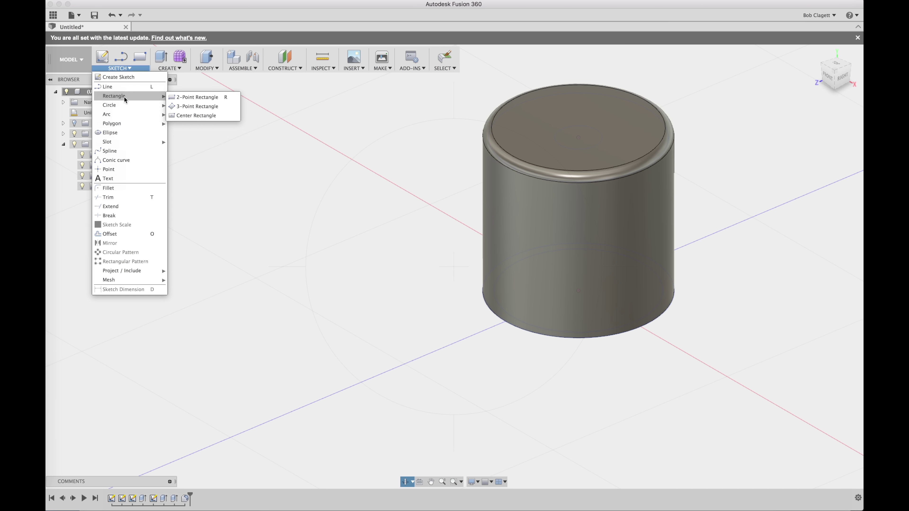
left_click(213, 181)
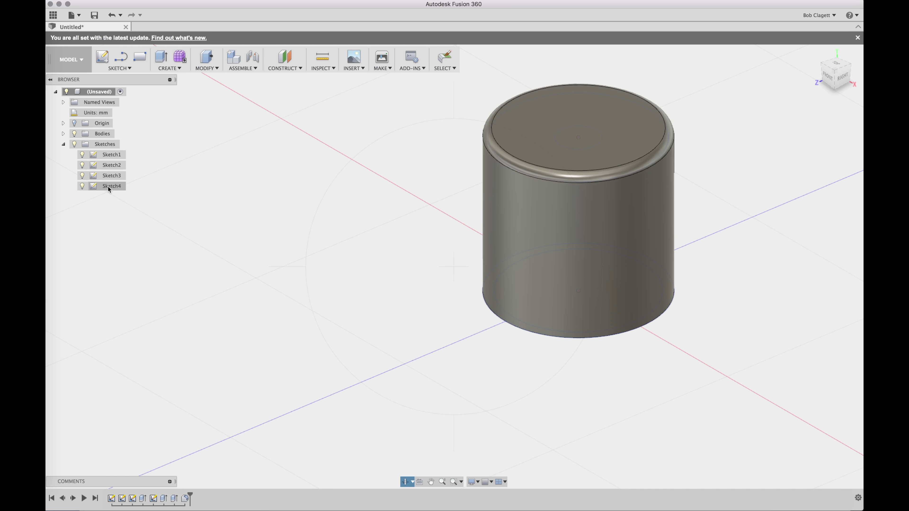
- Copy and paste Body1, moving the copy about 43.254 mm to sit beside the original
left_click(63, 134)
left_click(107, 144)
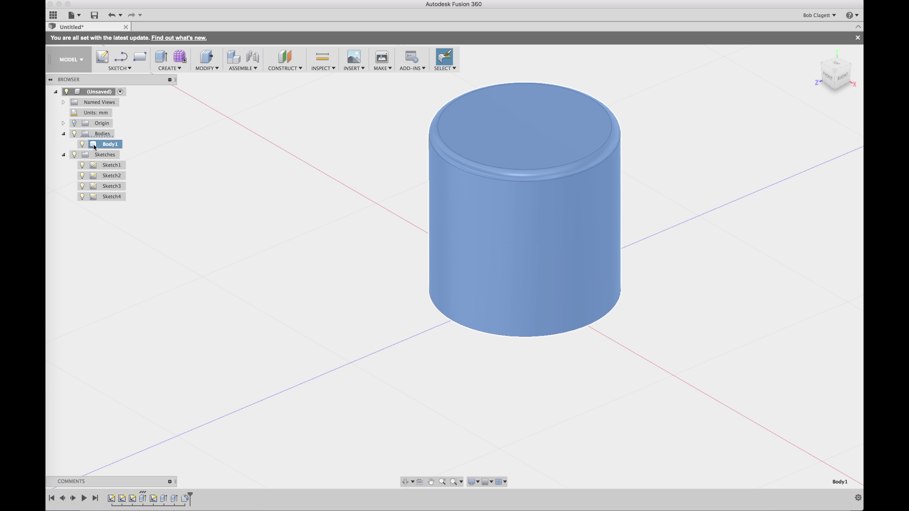
key("super+c")
key("super+v")
left_click_drag(516, 229, 317, 311)
left_click(815, 290)
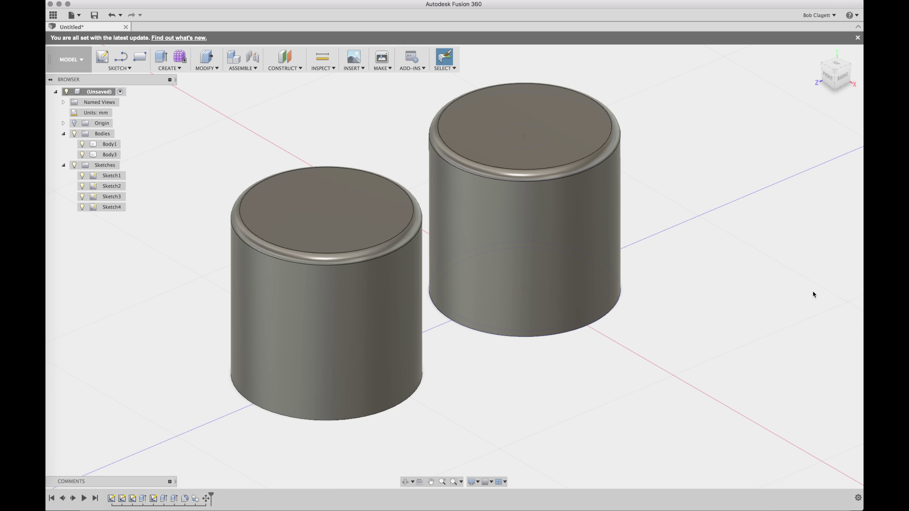
- Orbit and pan to view both cylinders from below, then pick the upper cylinder's rim face
left_click(406, 481)
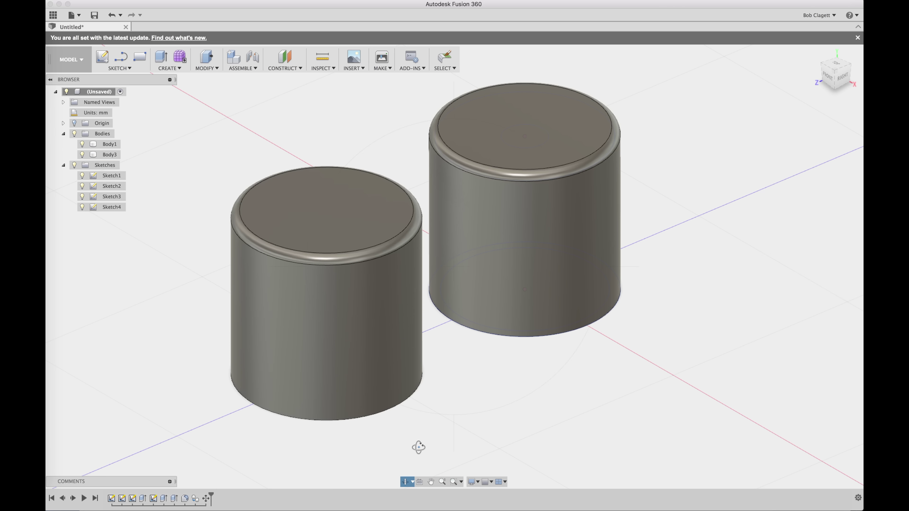
mouse_move(446, 379)
left_mouse_down()
mouse_move(456, 311)
mouse_move(451, 394)
left_mouse_up()
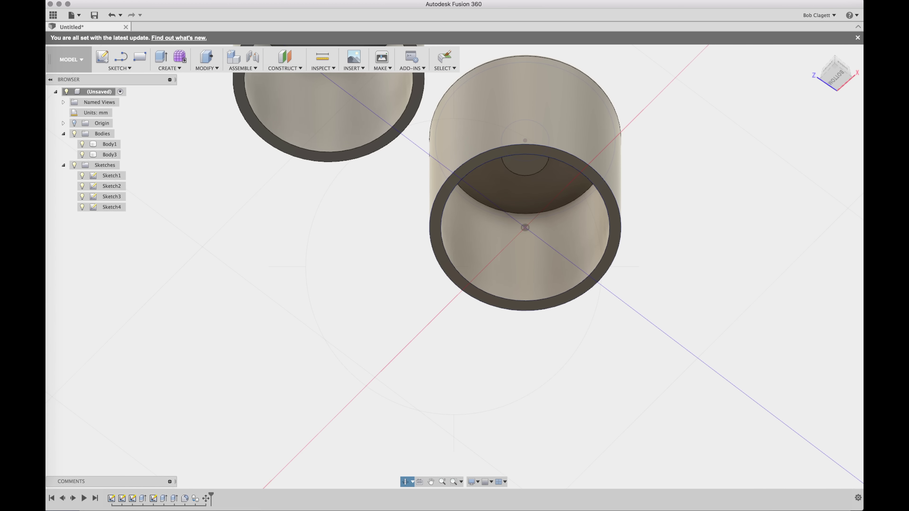
left_click(431, 482)
left_click_drag(368, 215, 475, 385)
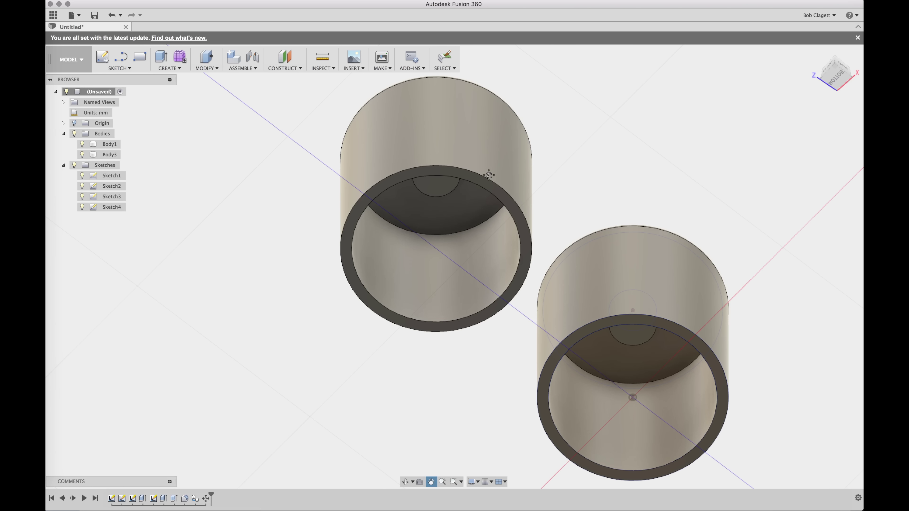
key("Escape")
left_click(483, 181)
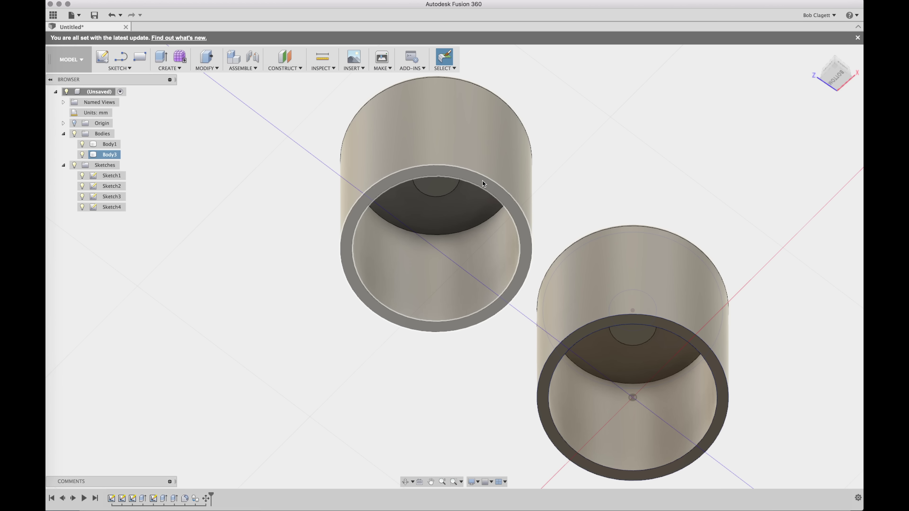
- Press Pull the upper cylinder's ring face by -25 mm to shorten it into a cap
left_click(482, 181)
right_click(482, 180)
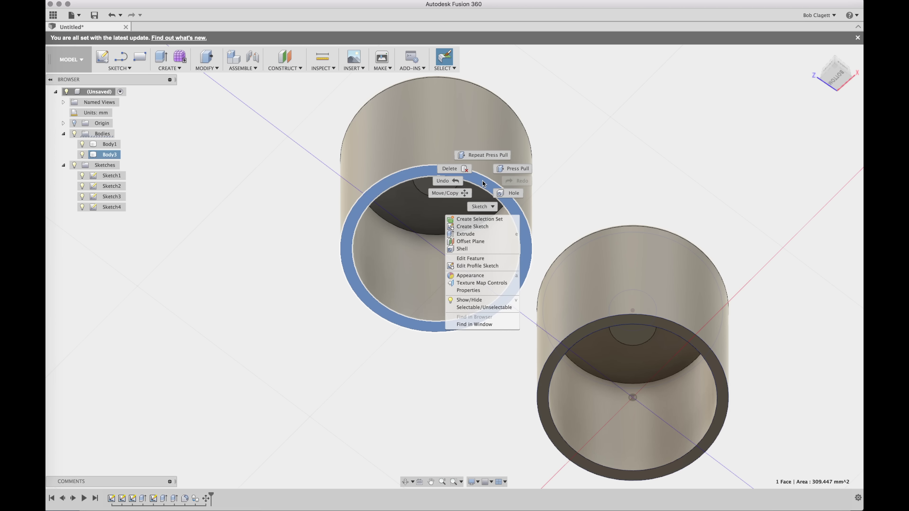
left_click(516, 168)
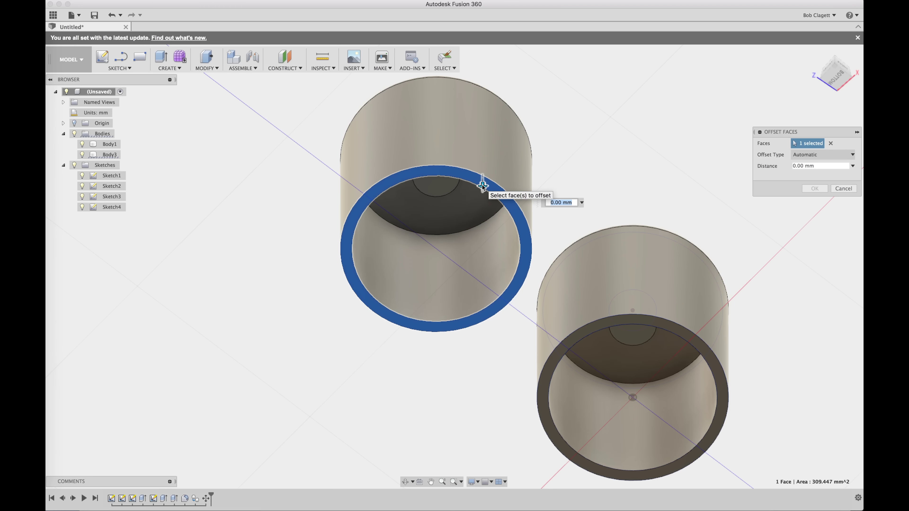
left_click_drag(482, 185, 483, 160)
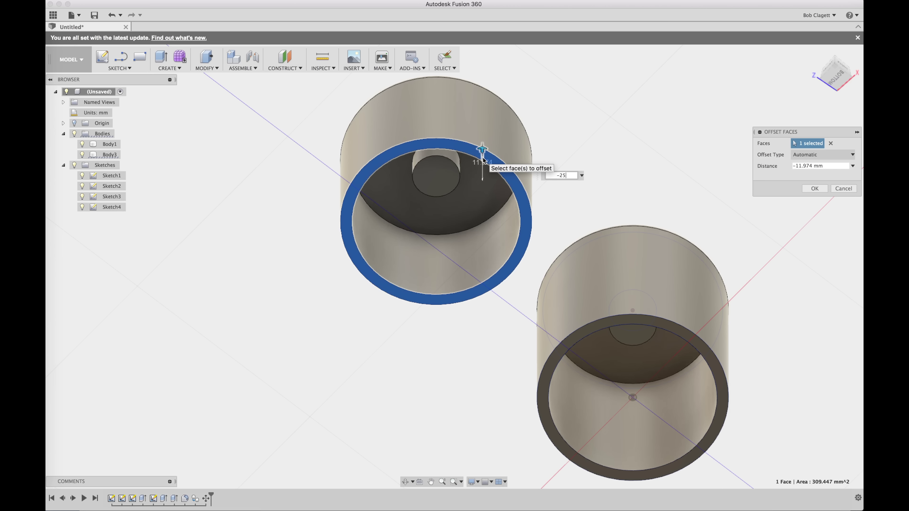
type("-25")
key("Return")
- Orbit back to a view from above and select Body1
left_click(405, 482)
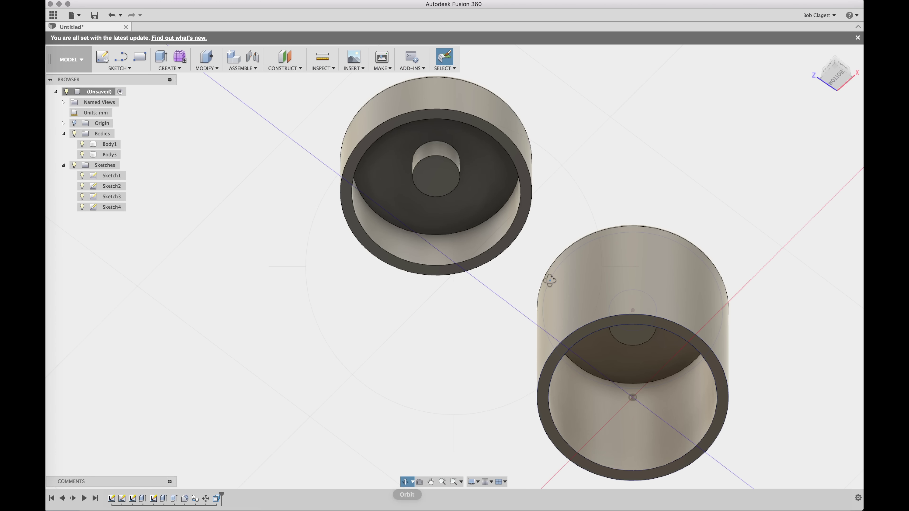
left_click_drag(582, 116, 572, 212)
key("Escape")
left_click(645, 277)
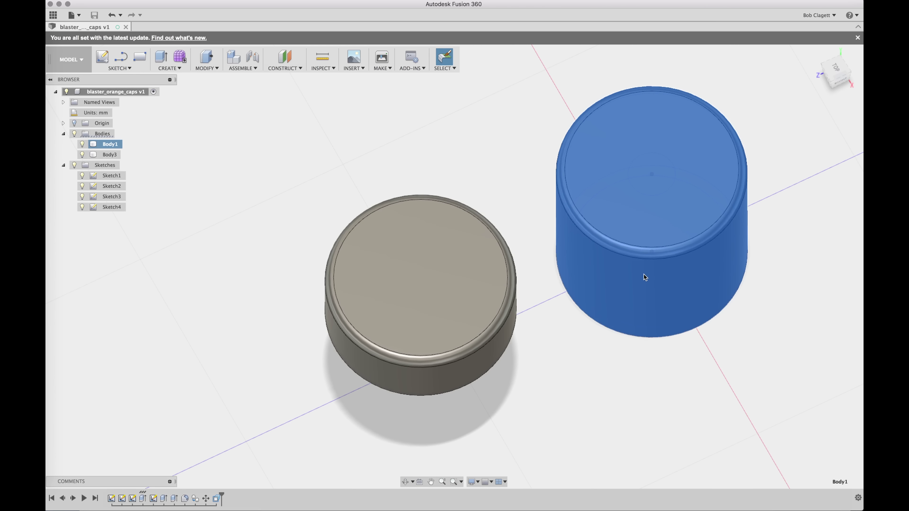
- Apply a Plastic physical material to Body1 and recolour it orange, RGB 253 133 11
right_click(645, 219)
left_click(627, 272)
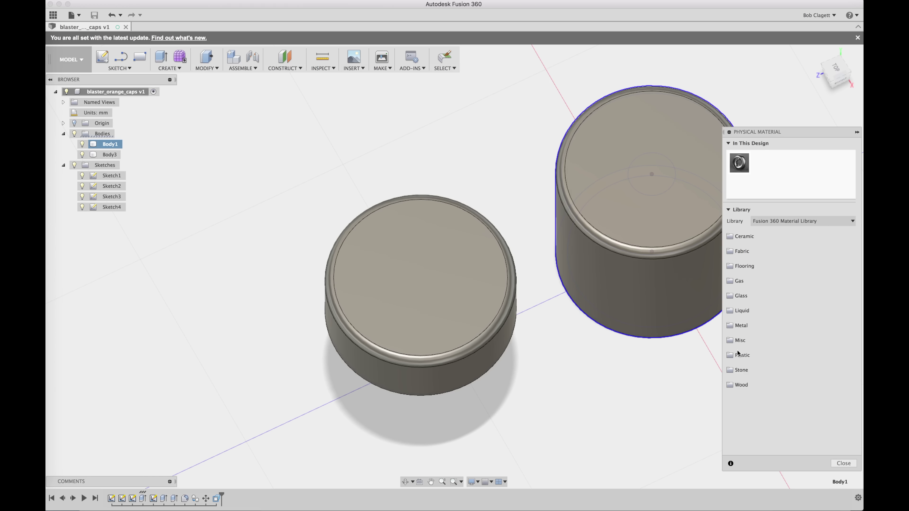
left_click(740, 356)
scroll(753, 390, "down", 10)
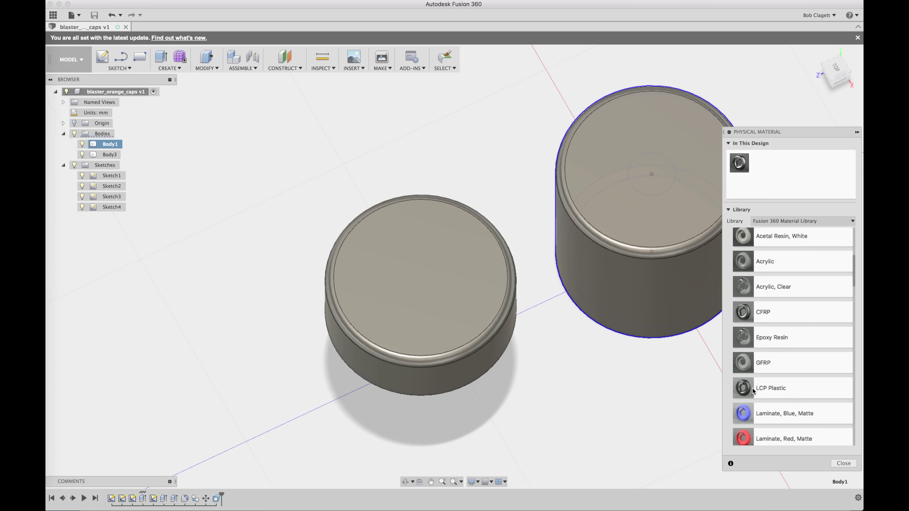
scroll(753, 391, "down", 10)
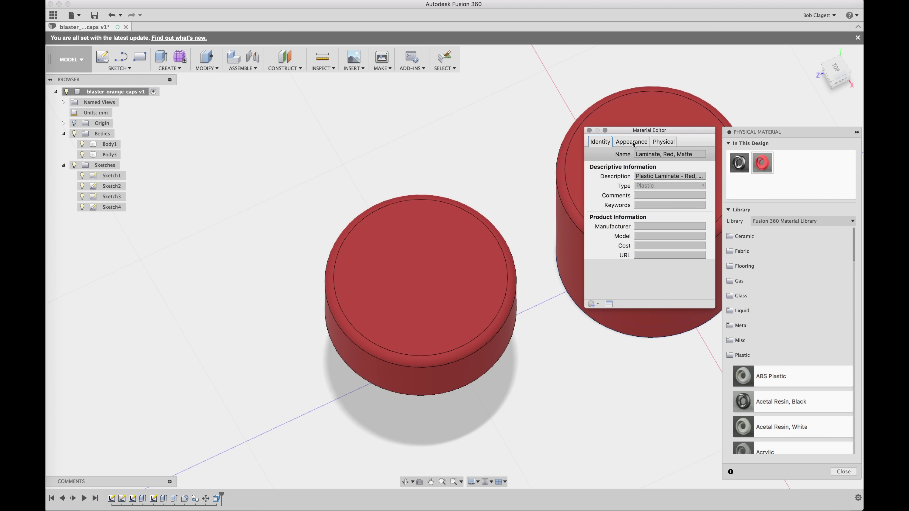
left_click(632, 142)
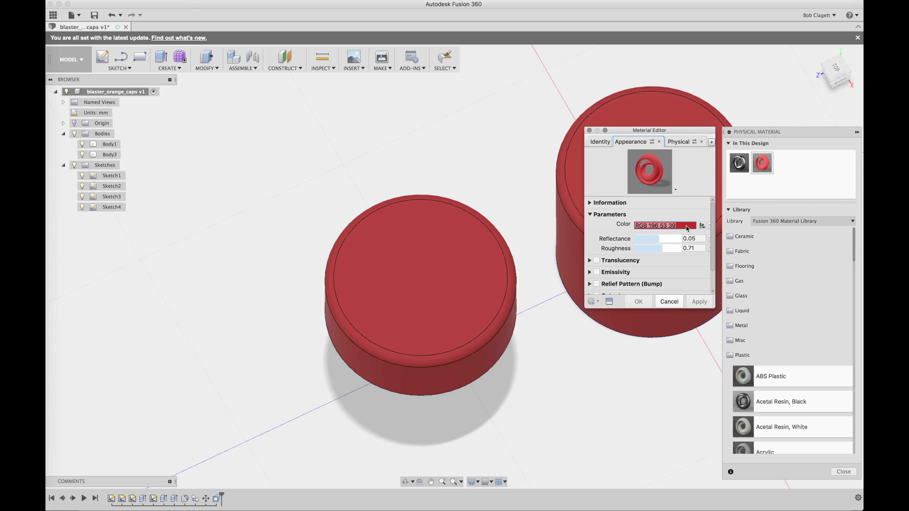
left_click(698, 227)
left_click(325, 210)
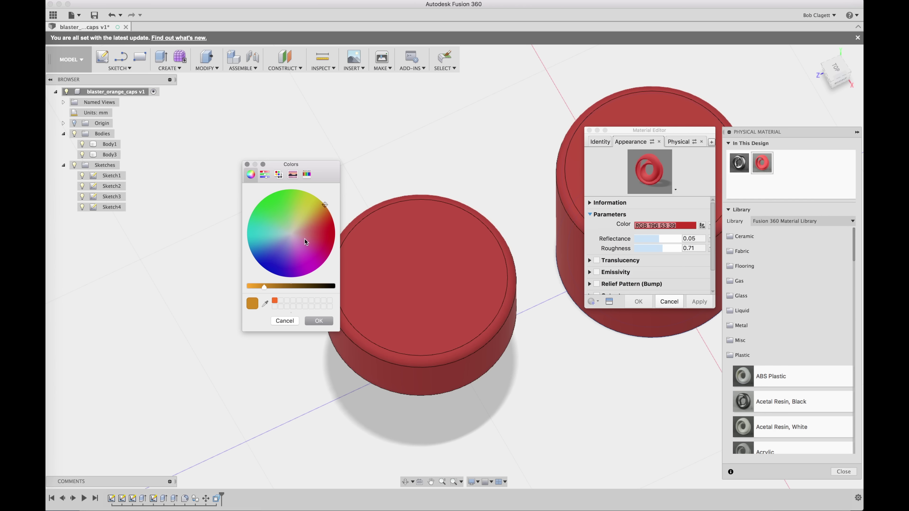
left_click(275, 301)
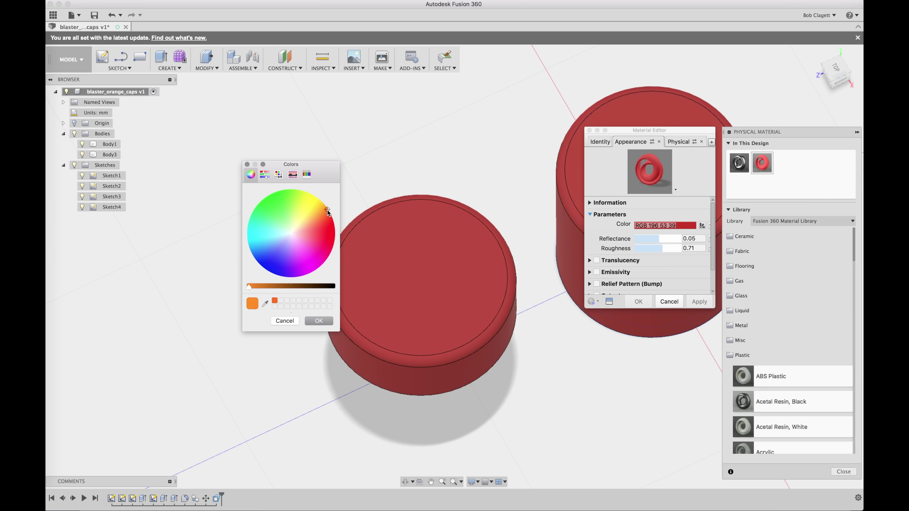
left_click(331, 323)
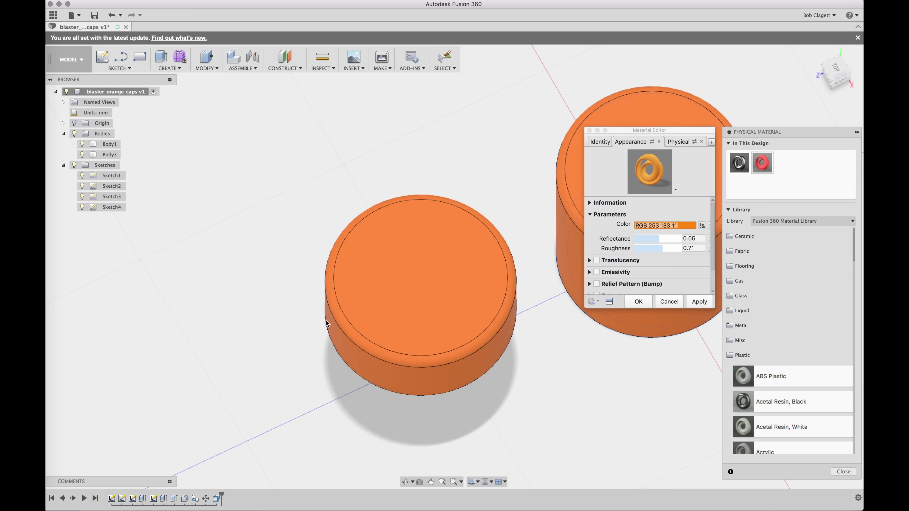
left_click(639, 302)
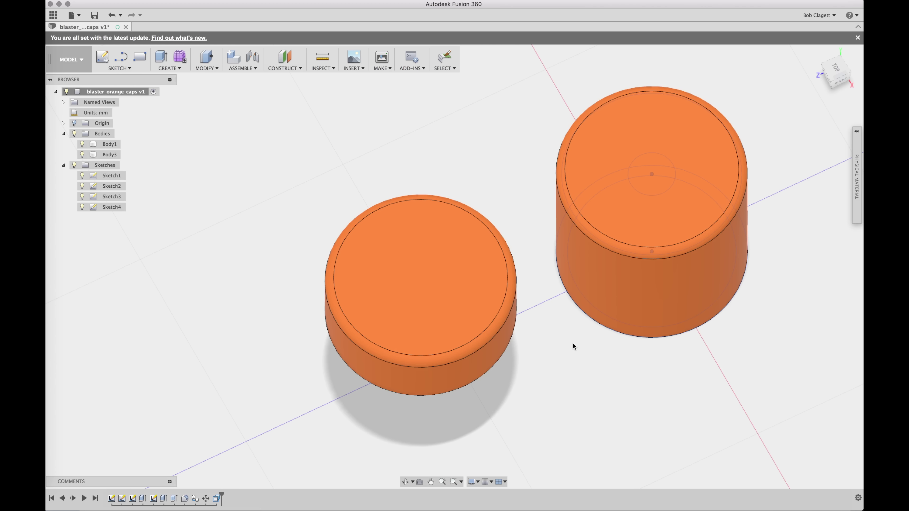
- Sketch a rectangle bridging the gap between the two circles
left_click(118, 68)
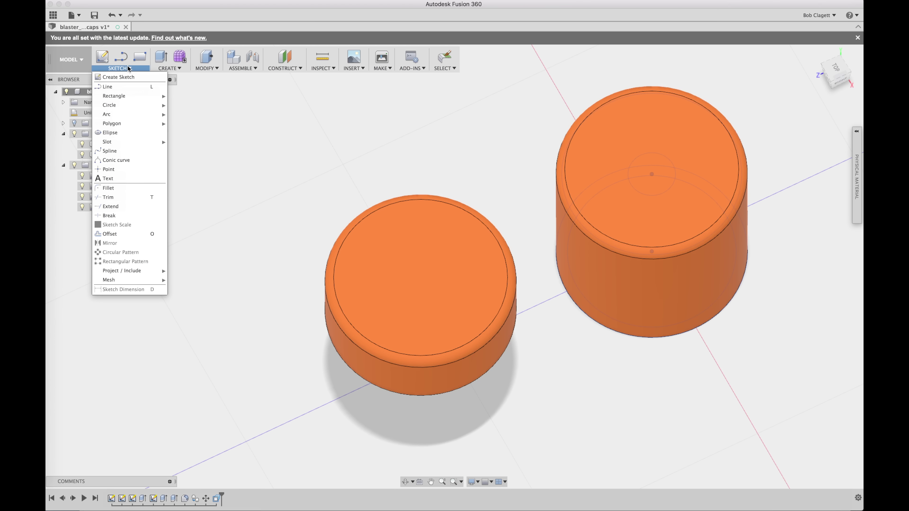
mouse_move(175, 72)
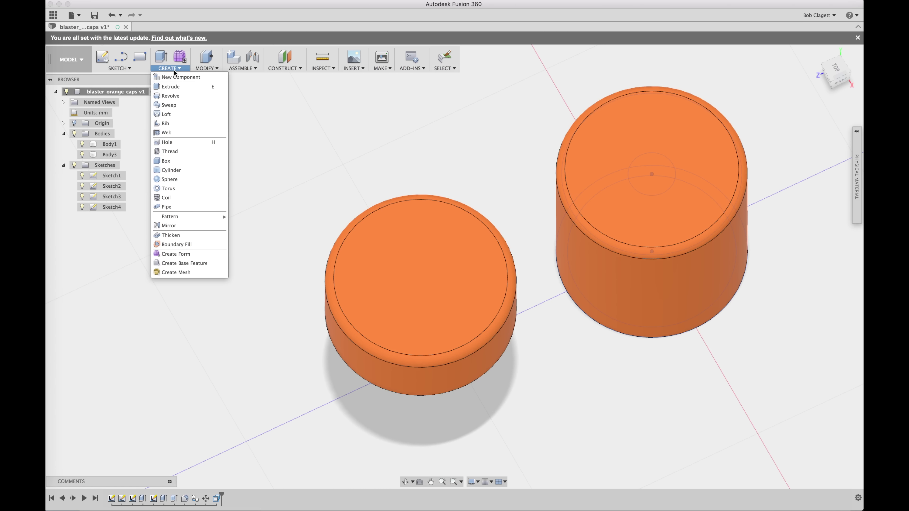
key("r")
left_click(386, 365)
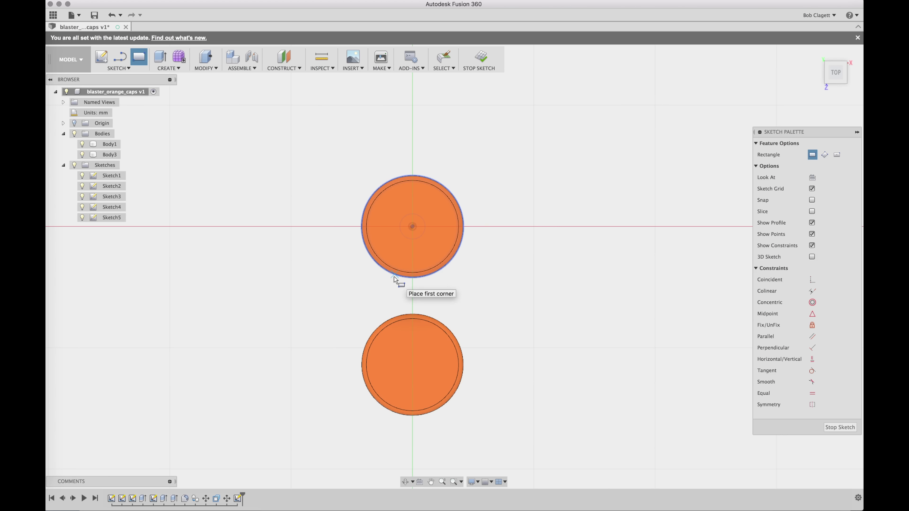
left_click(392, 273)
left_click(432, 319)
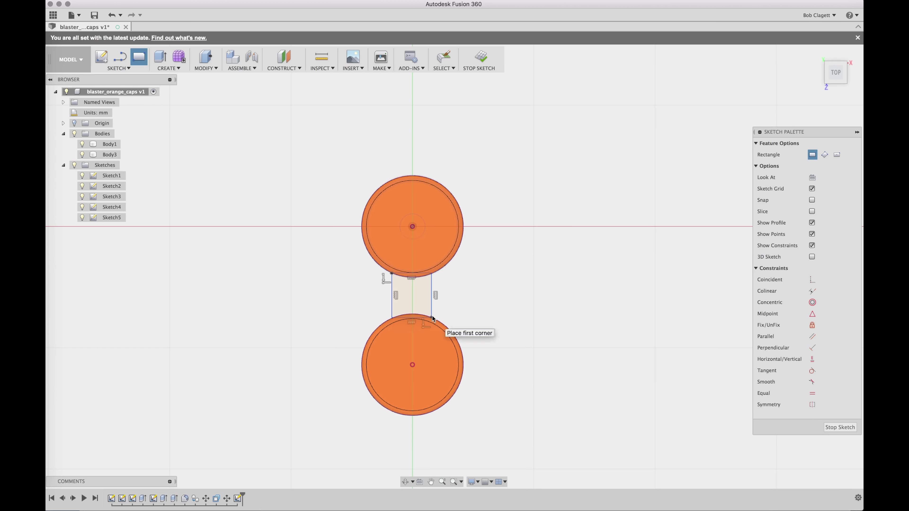
left_click(840, 427)
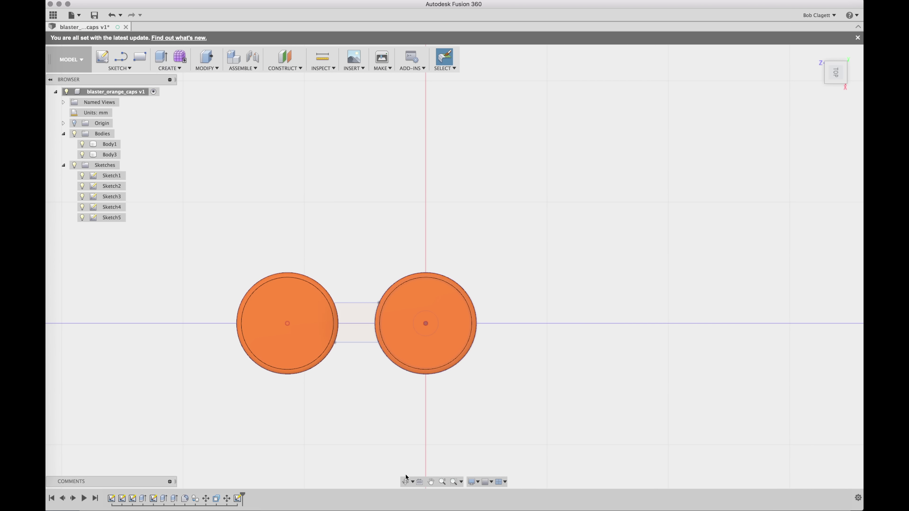
- Orbit and pan to an angled 3D view centred on the cylinders
left_click(406, 482)
left_click_drag(329, 412, 415, 383)
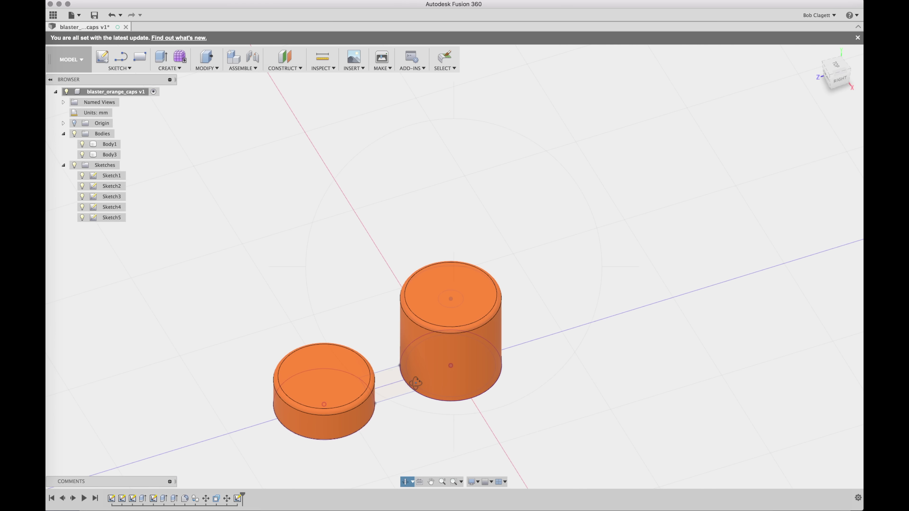
left_click(431, 481)
left_click_drag(400, 415, 441, 315)
scroll(442, 308, "up", 5)
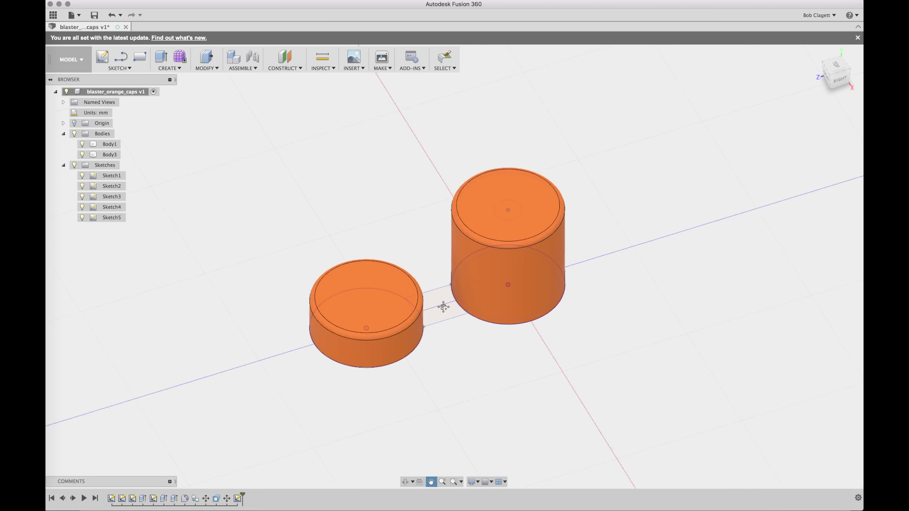
scroll(443, 307, "up", 3)
key("Escape")
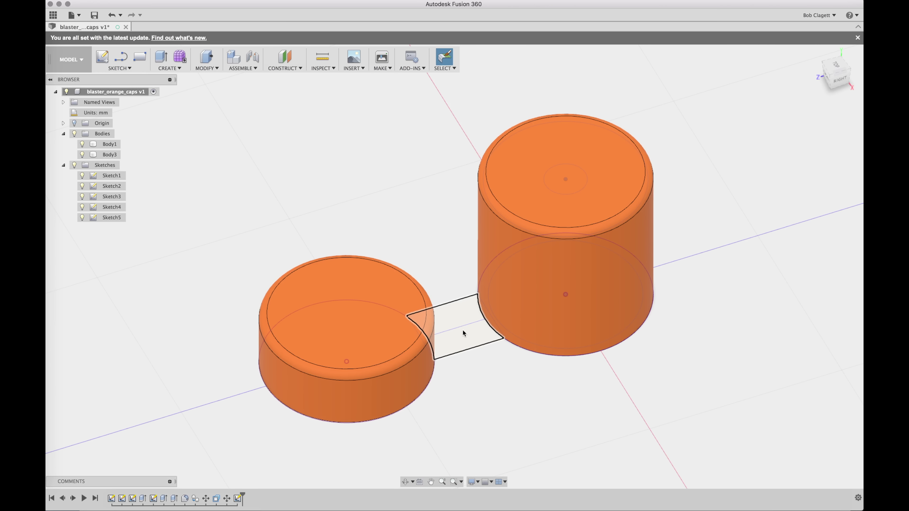
- Extrude the rectangle 9.923 mm upward as a new body, Body4
left_click(463, 333)
right_click(463, 333)
left_click(497, 317)
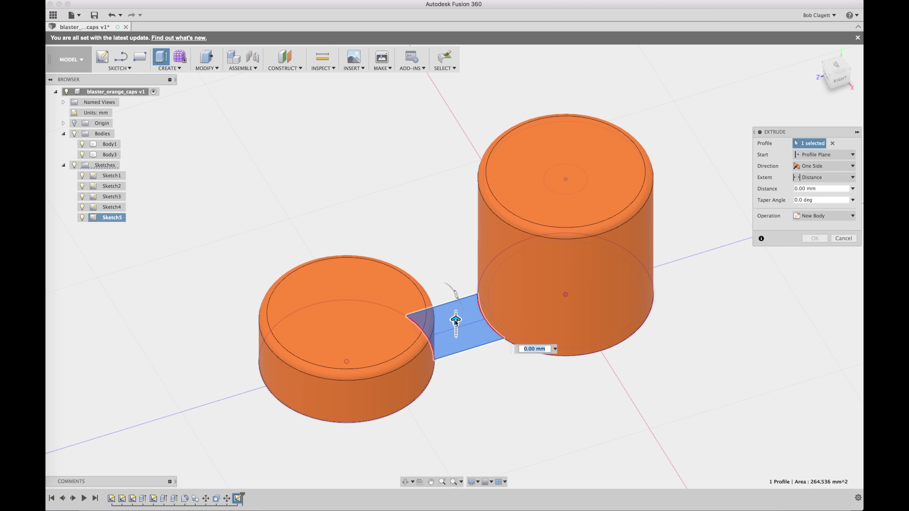
left_click_drag(461, 319, 456, 292)
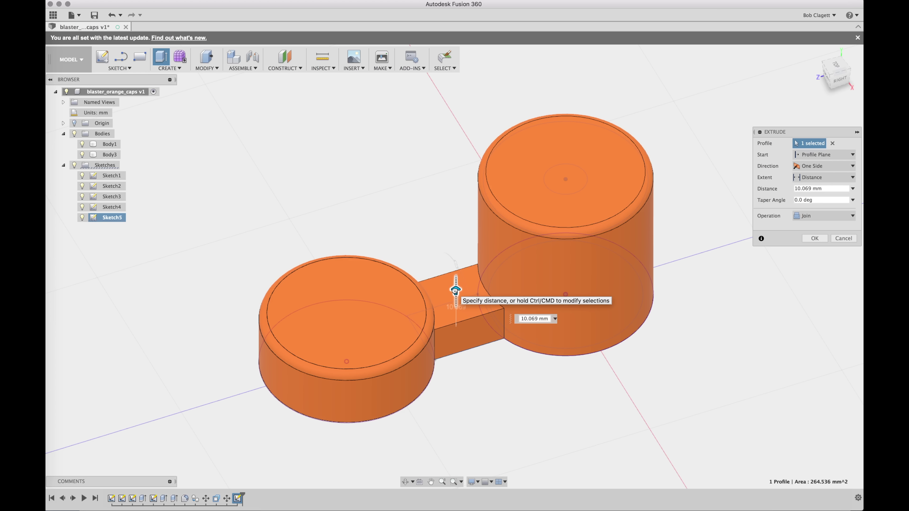
left_click(816, 225)
left_click(805, 257)
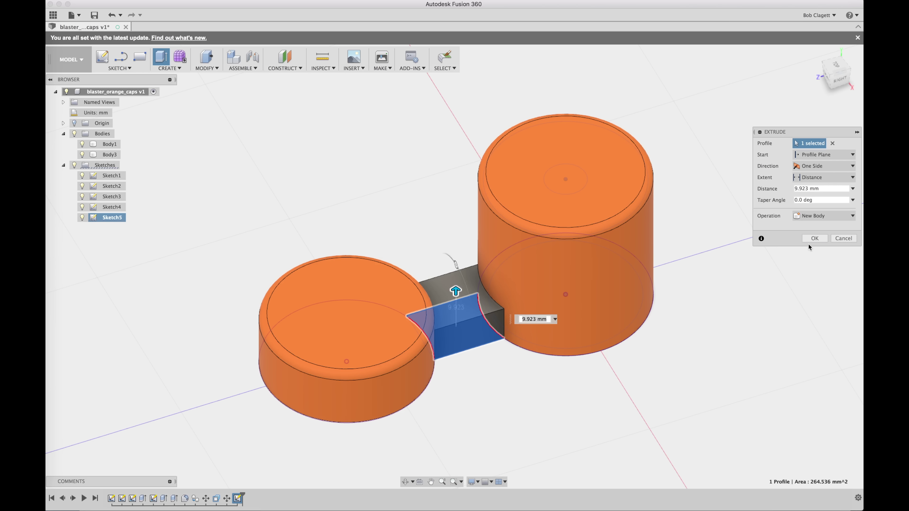
left_click(811, 239)
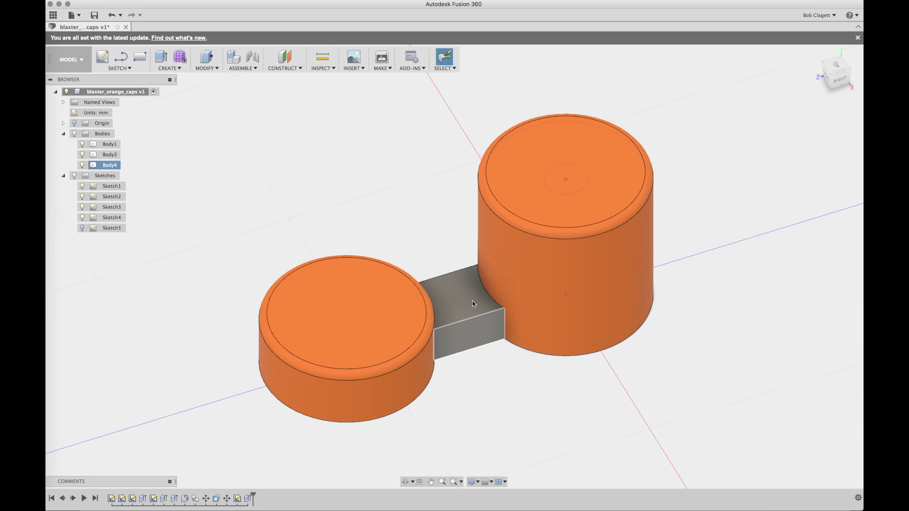
- Insert ILTMS-Mark-M-ONLY.svg onto the tall cap's top face and centre the logo there
left_click(357, 69)
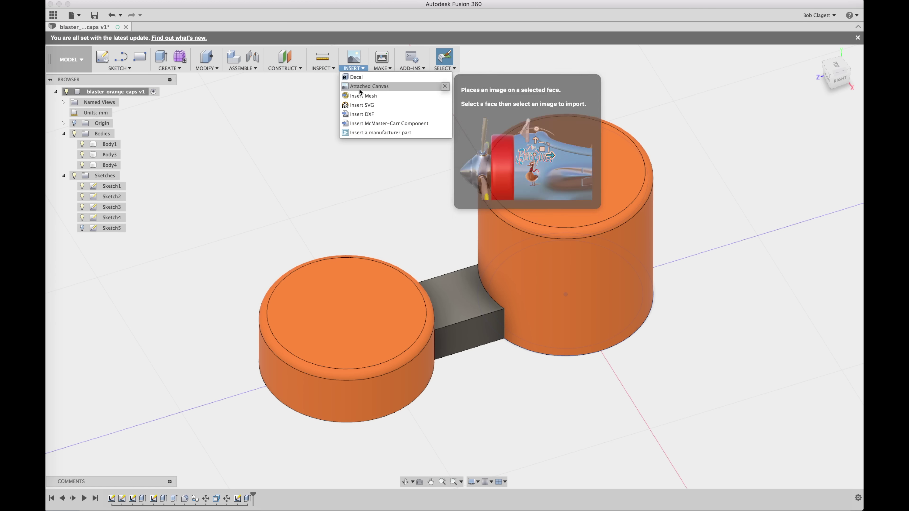
left_click(363, 105)
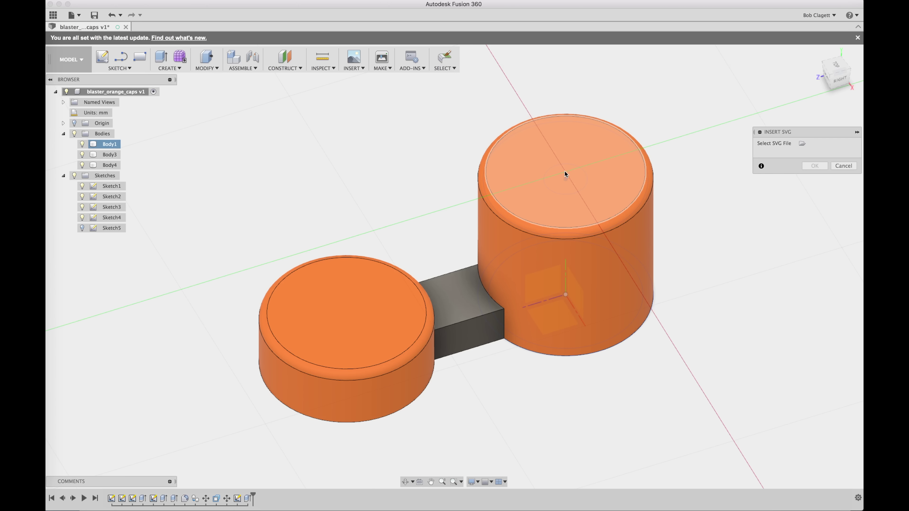
left_click(564, 175)
left_click(802, 143)
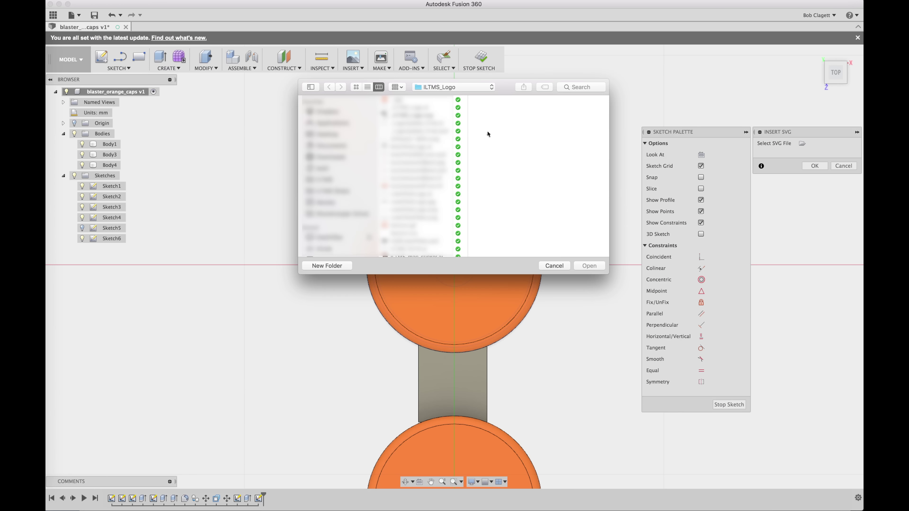
left_click(422, 116)
left_click(414, 213)
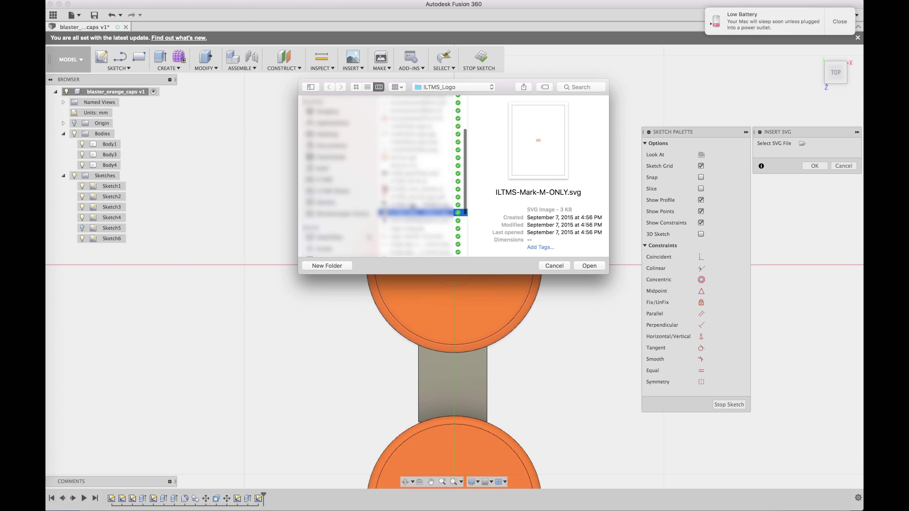
left_click(589, 265)
mouse_move(443, 257)
left_mouse_down()
mouse_move(493, 310)
mouse_move(503, 280)
mouse_move(481, 385)
mouse_move(510, 389)
mouse_move(507, 369)
mouse_move(371, 197)
mouse_move(441, 246)
left_mouse_up()
left_click_drag(408, 209, 355, 157)
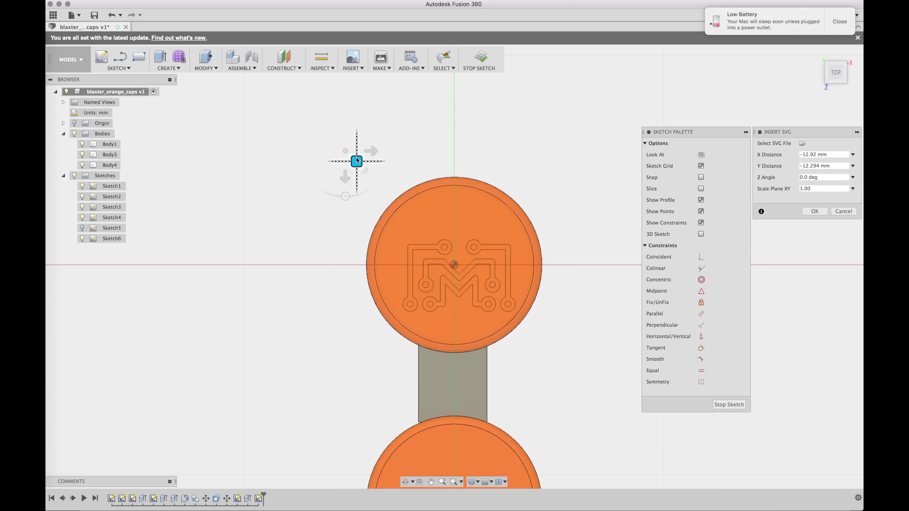
key("Return")
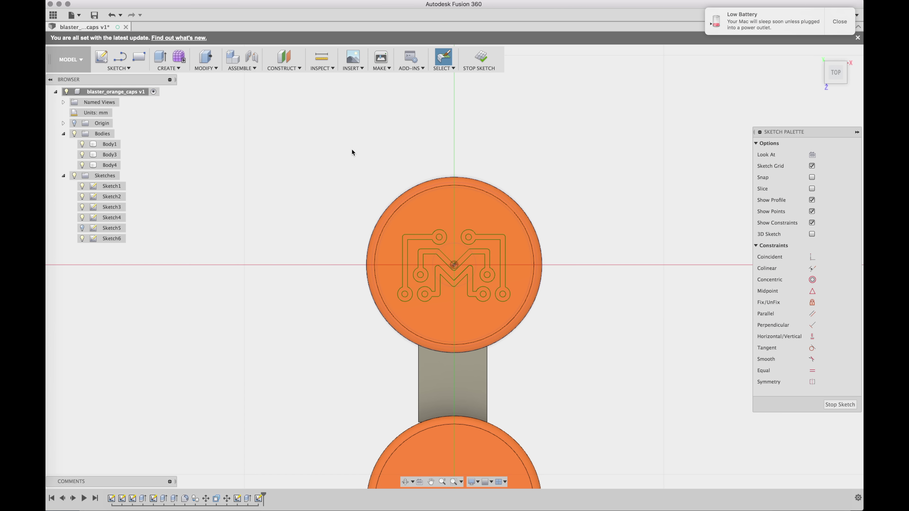
- Finish the logo sketch and select its four circuit-M profiles
left_click(840, 405)
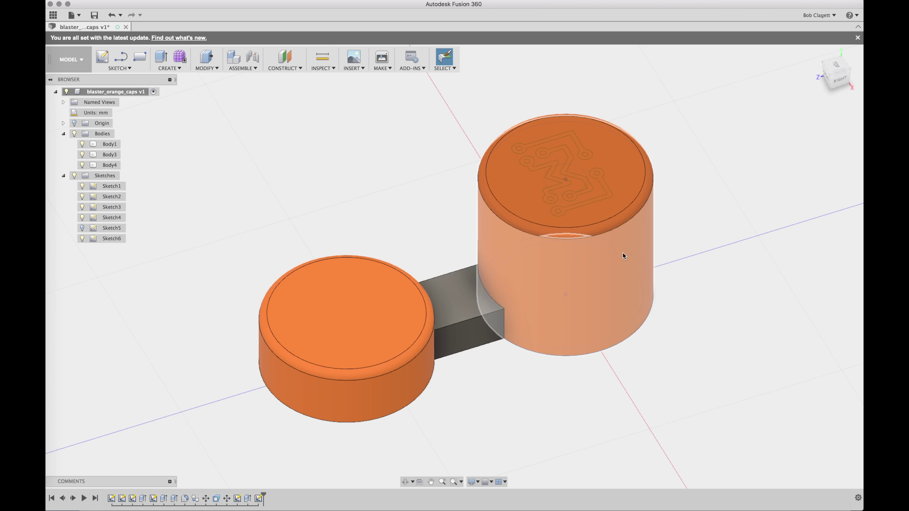
left_click(590, 245, "shift")
left_click(624, 239, "shift")
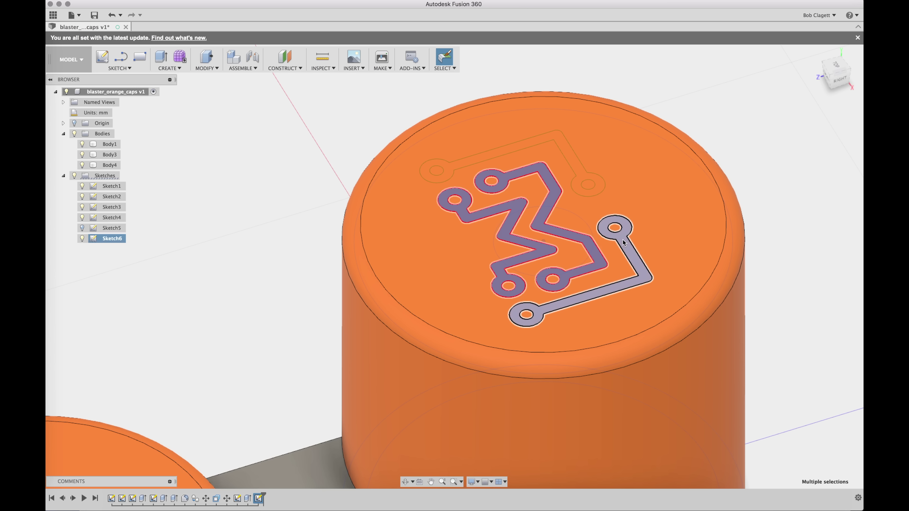
left_click(579, 168, "shift")
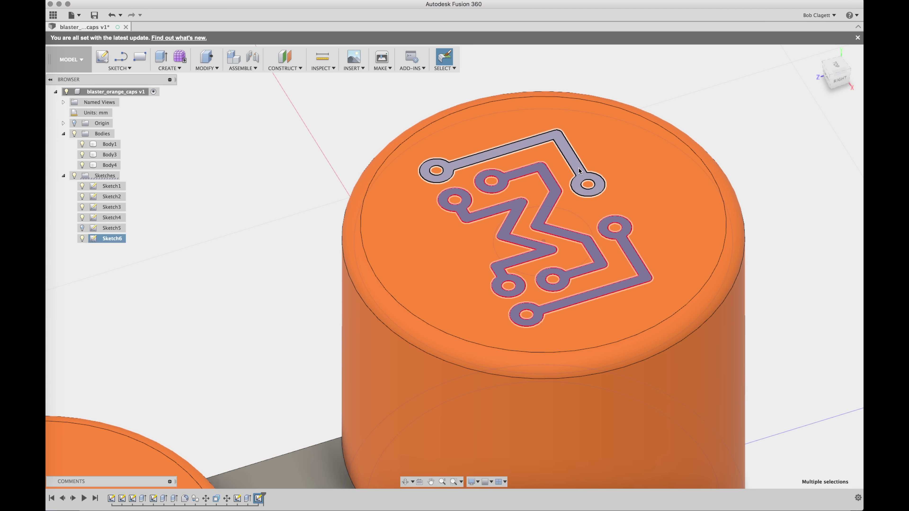
- Press Pull the four logo profiles up 2.352 mm as new bodies
right_click(579, 168)
left_click(605, 155)
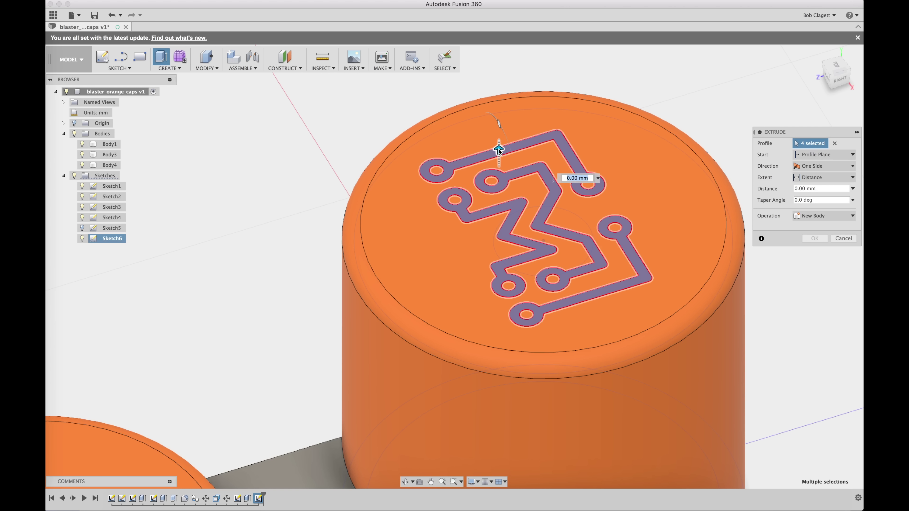
left_click_drag(499, 150, 636, 145)
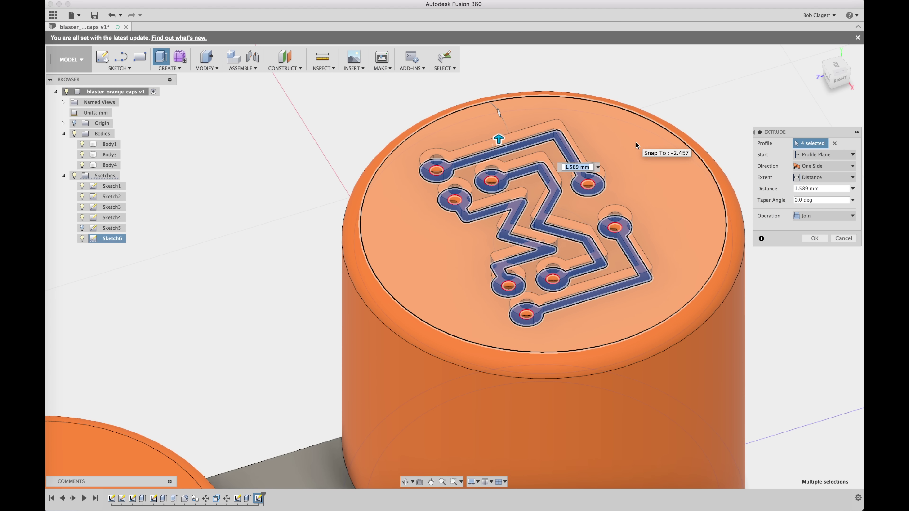
left_click_drag(498, 140, 499, 135)
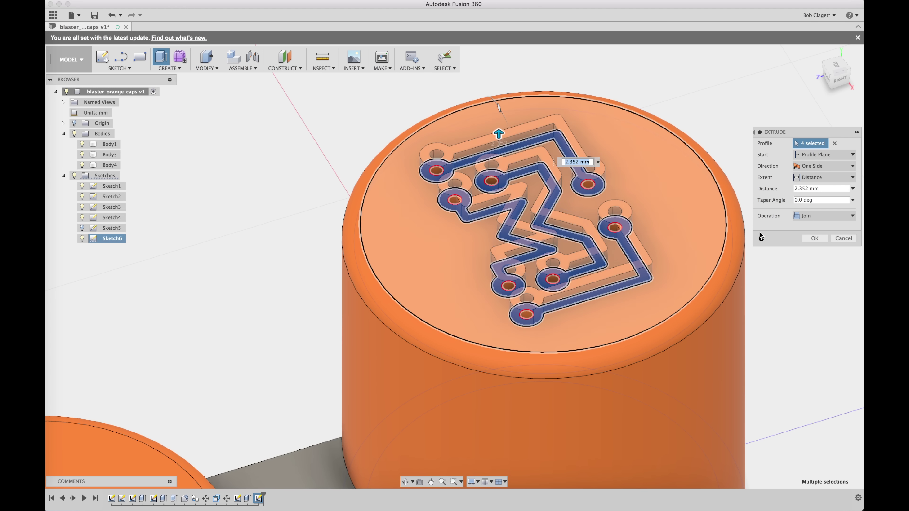
left_click(819, 216)
left_click(813, 255)
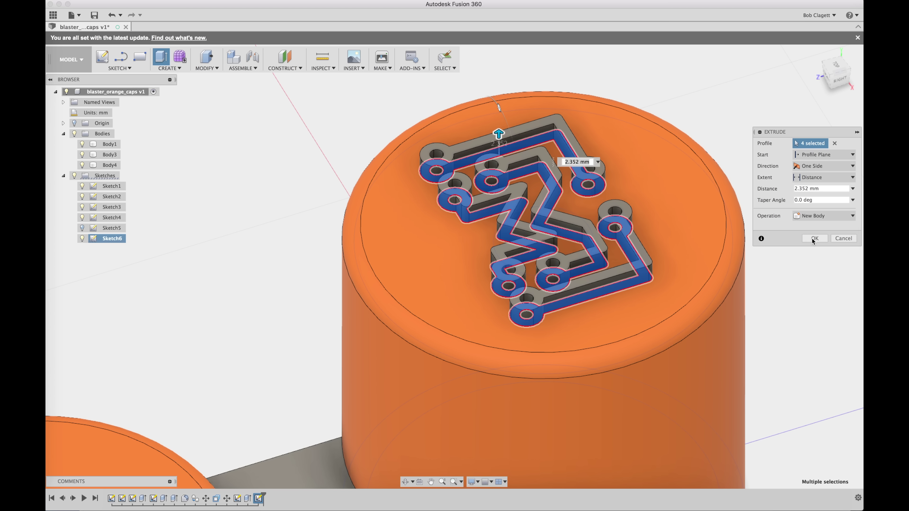
left_click(813, 238)
- Pan the whole cap model into view and save a new design version
scroll(500, 281, "down", 5)
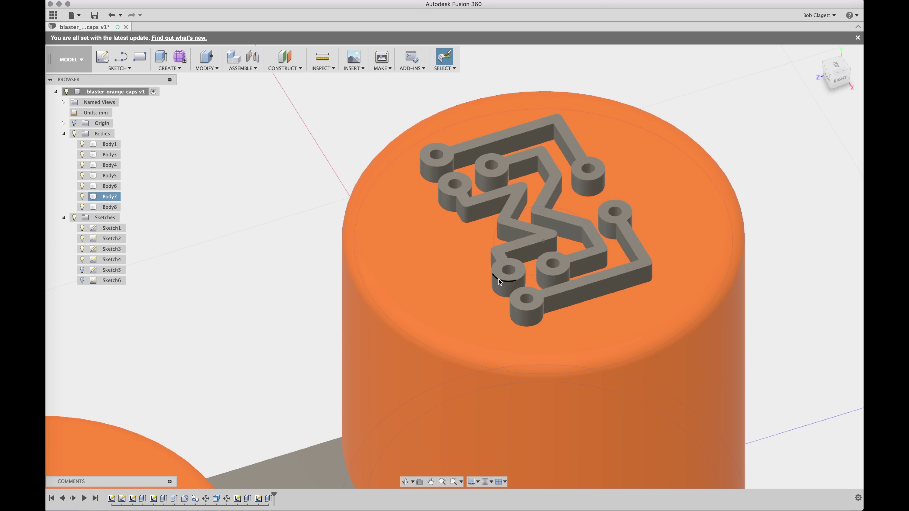
scroll(500, 282, "down", 3)
left_click(431, 482)
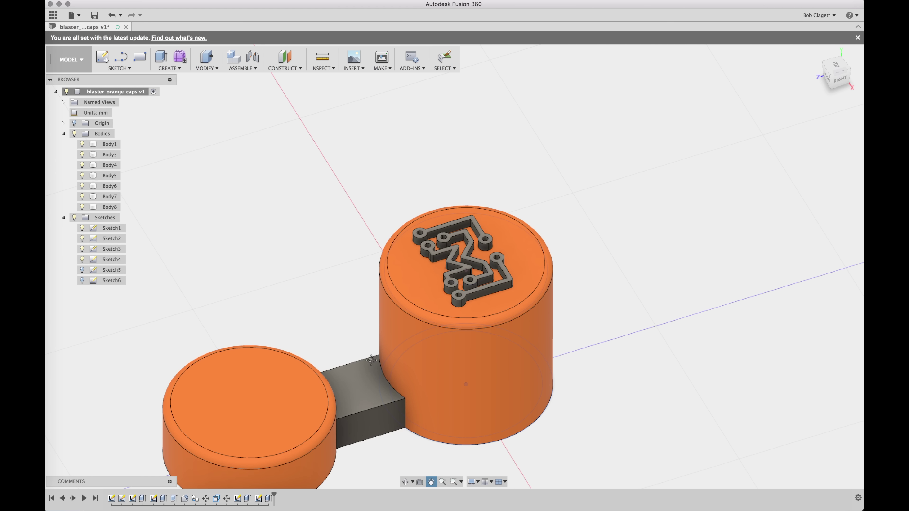
left_click_drag(370, 354, 451, 263)
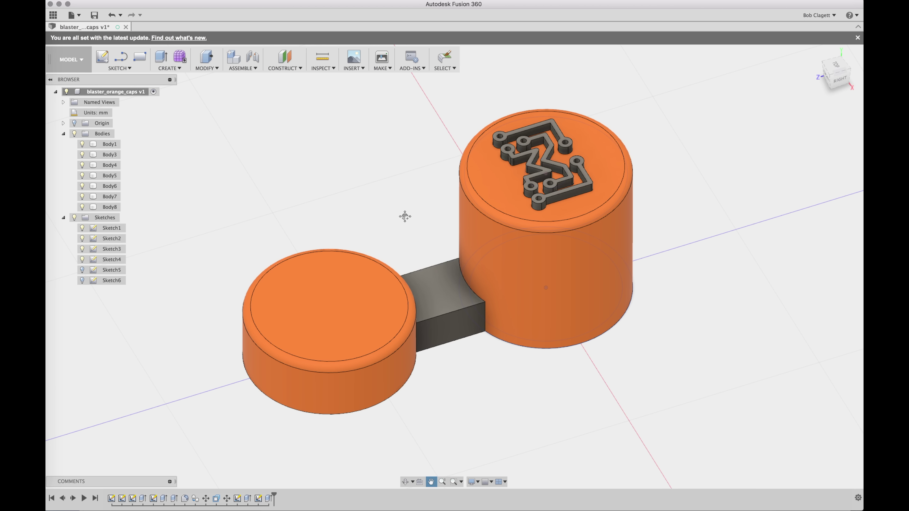
key("super+s")
- Confirm the saved version, name the Cura job E22-orangeTip, and orbit around the Prusa i3 plate
left_click(454, 263)
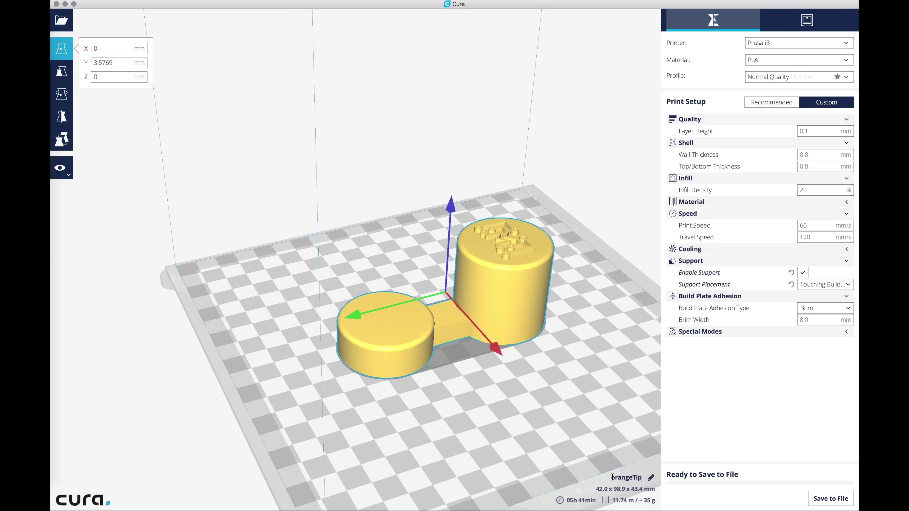
left_click(565, 333)
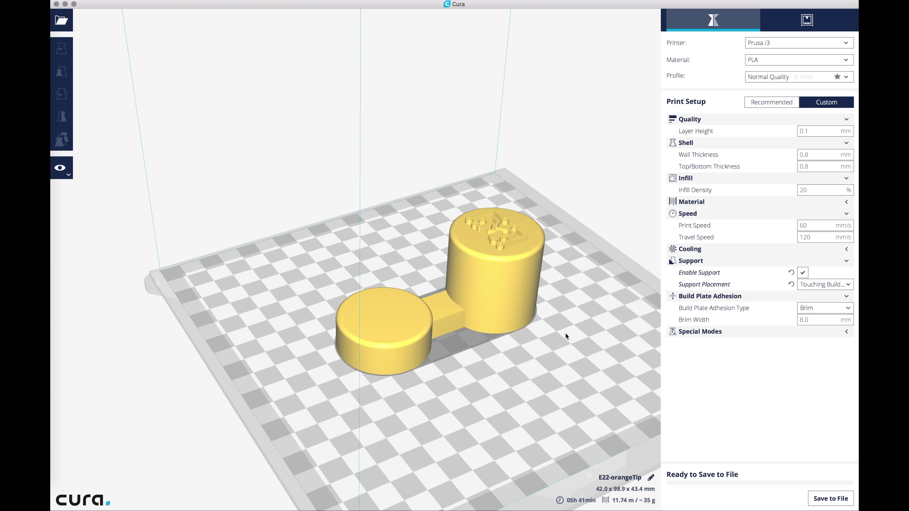
right_click_drag(566, 333, 528, 304)
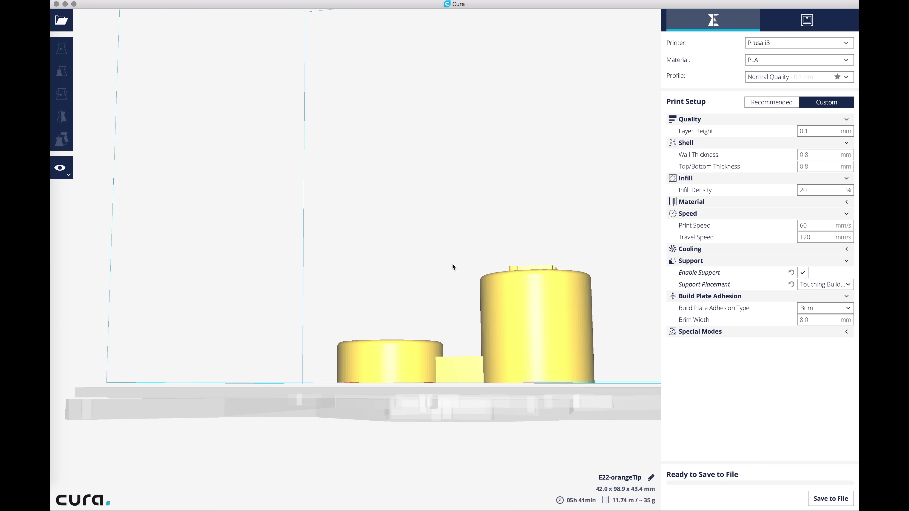
right_click_drag(452, 264, 558, 343)
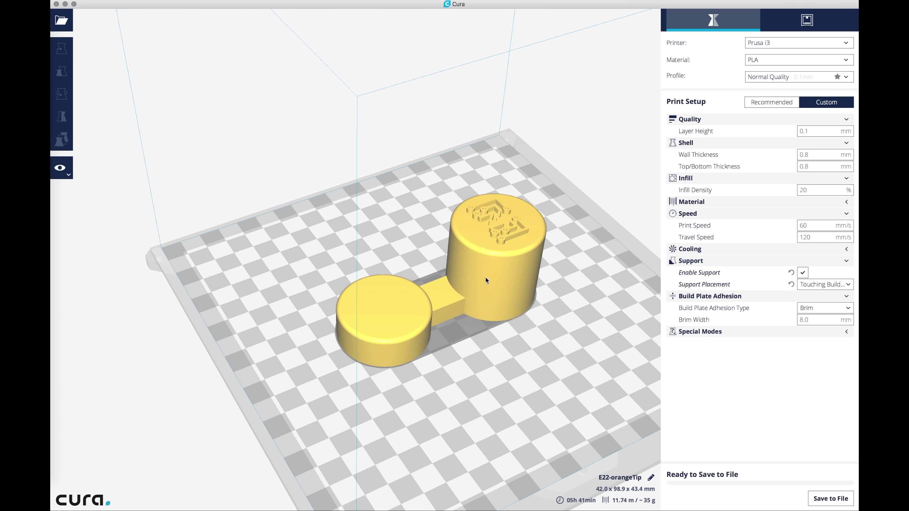